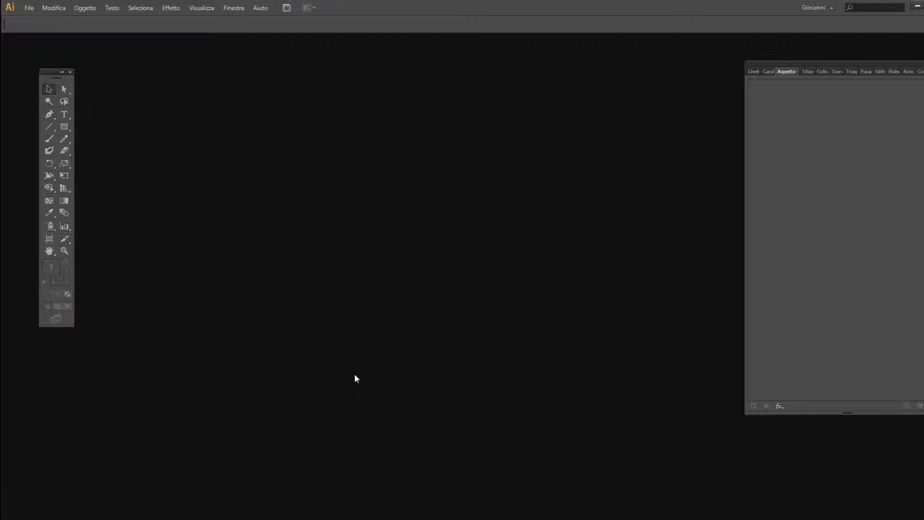
- Create a new RGB document named 'effetto testo retro', 210 × 210 mm, in millimetres
left_click(28, 8)
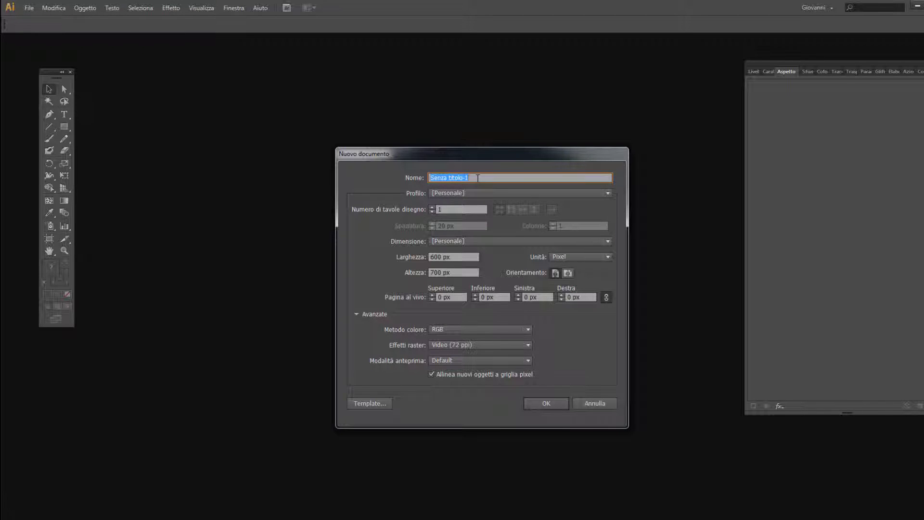
type("effe")
type("tto s")
key("BackSpace")
type("testo retro")
left_click(562, 258)
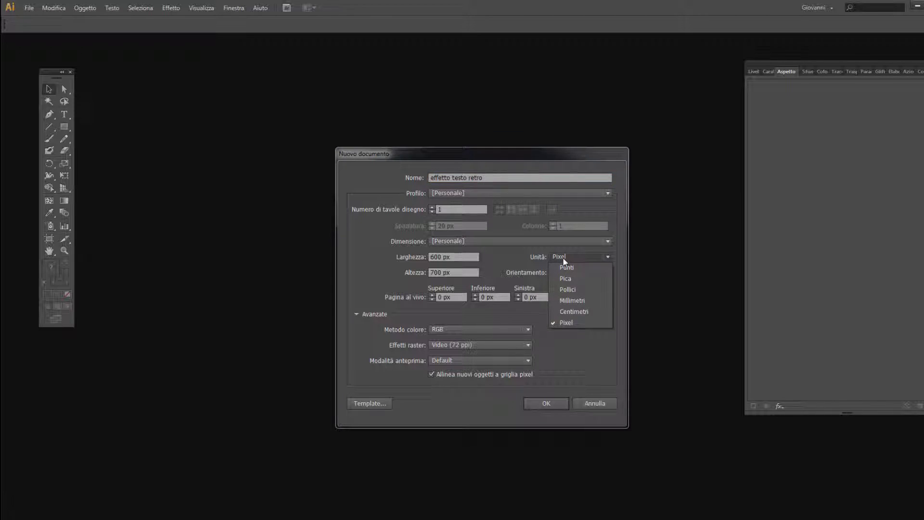
left_click(572, 301)
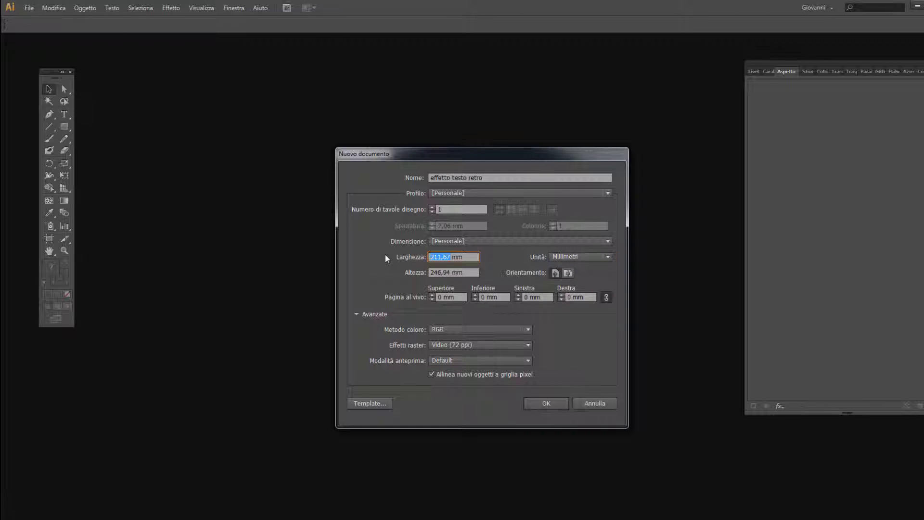
type("210")
key("Tab")
type("210")
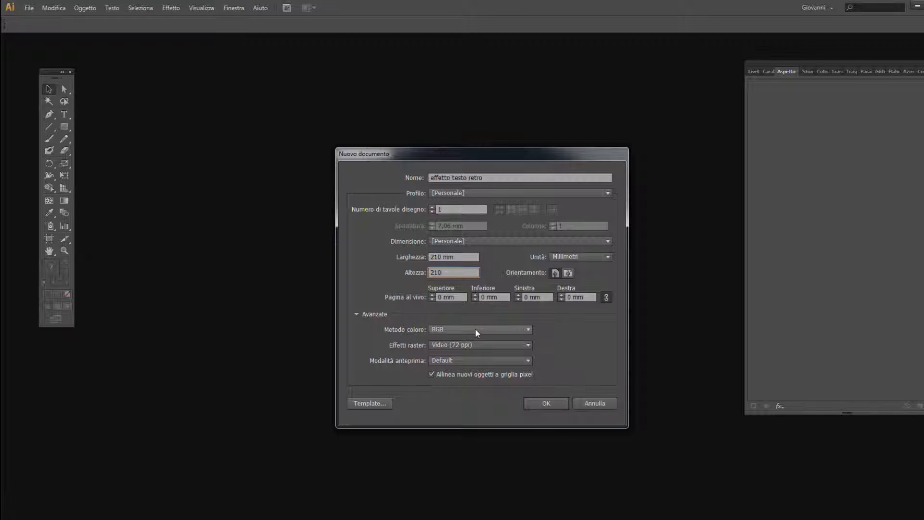
left_click(546, 403)
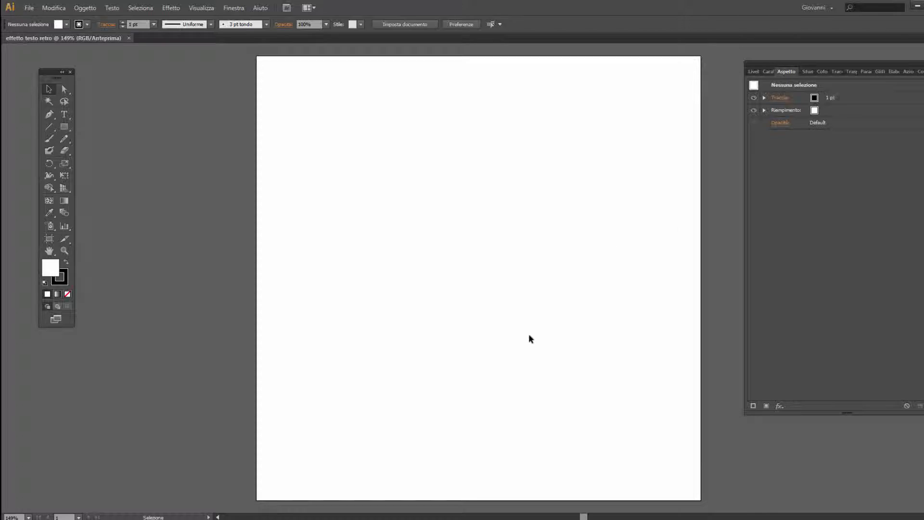
- Draw a rectangle spanning the whole artboard from corner to corner
left_click(754, 72)
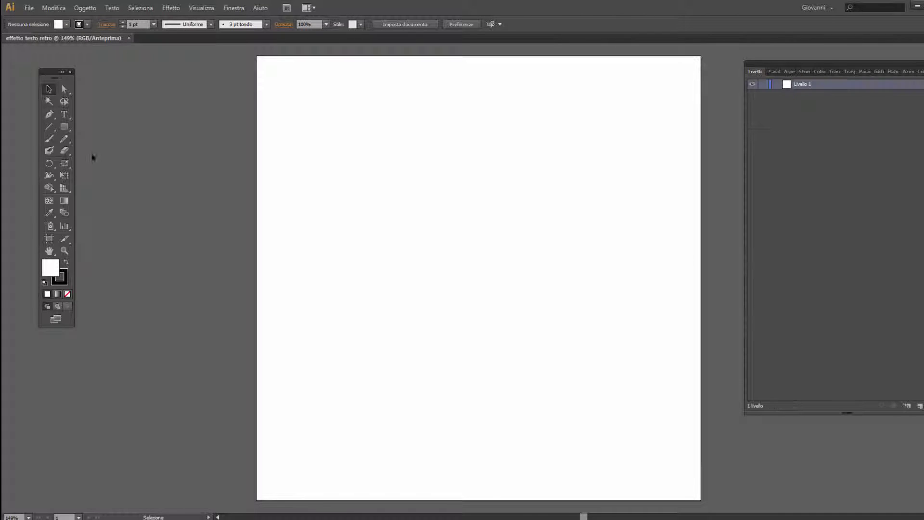
left_click(64, 127)
left_click_drag(254, 53, 704, 499)
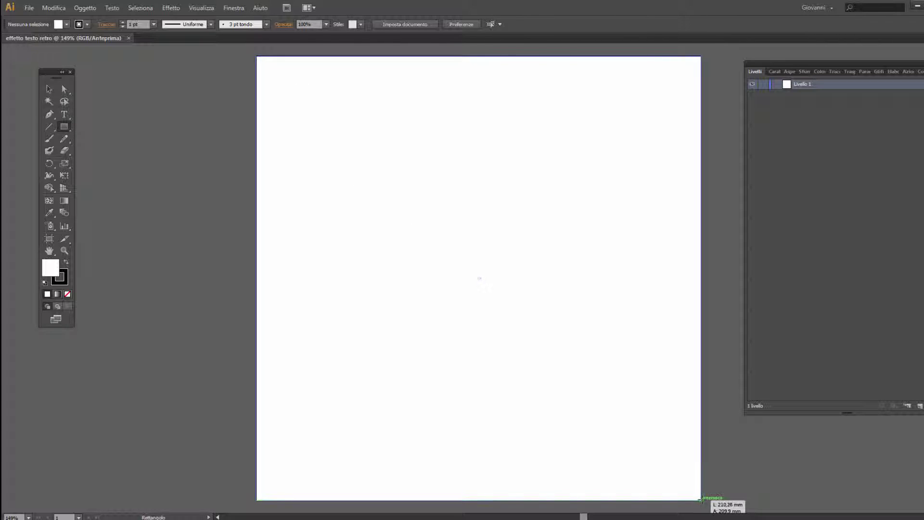
left_click_drag(703, 499, 700, 501)
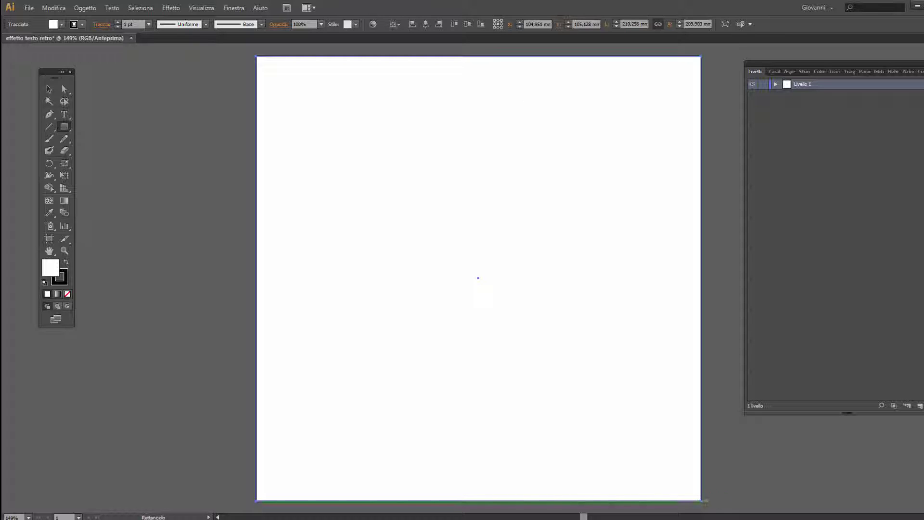
- Give the rectangle no stroke and a red fill, then lock it in the Layers panel
left_click(49, 89)
left_click(62, 24)
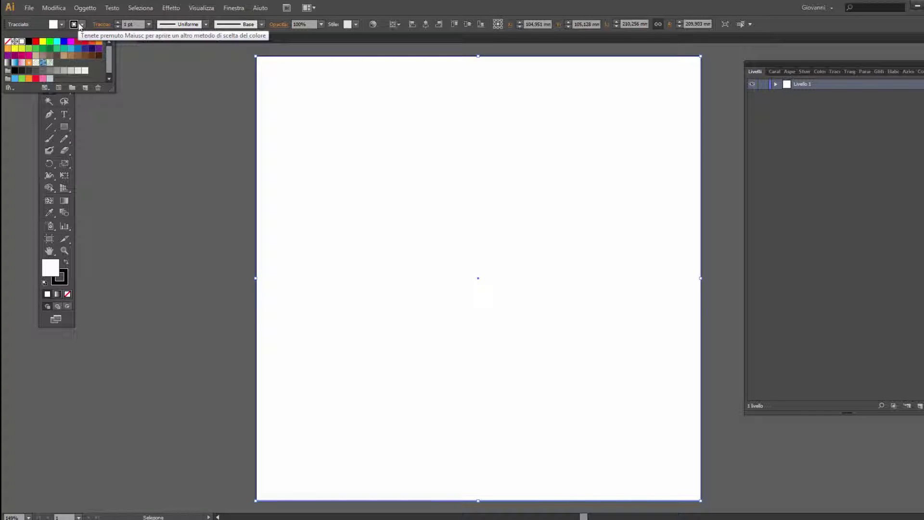
left_click(83, 26)
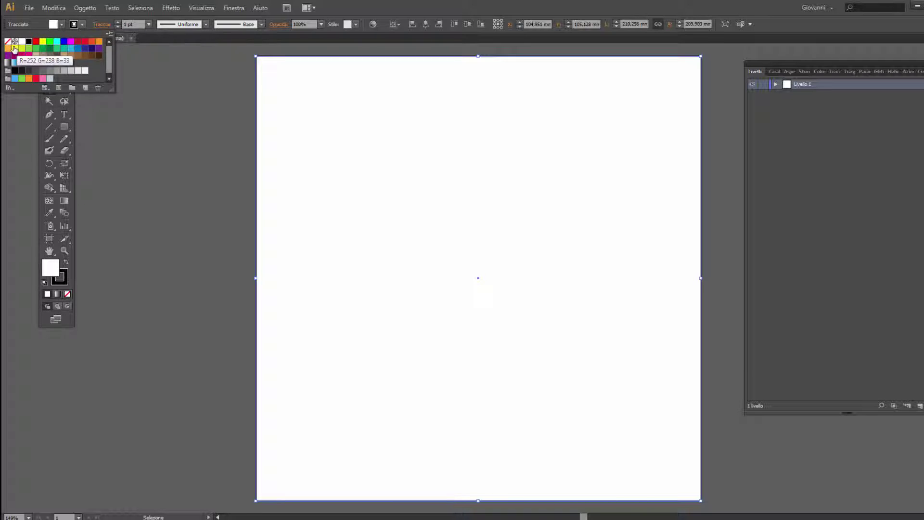
left_click(7, 41)
left_click(62, 26)
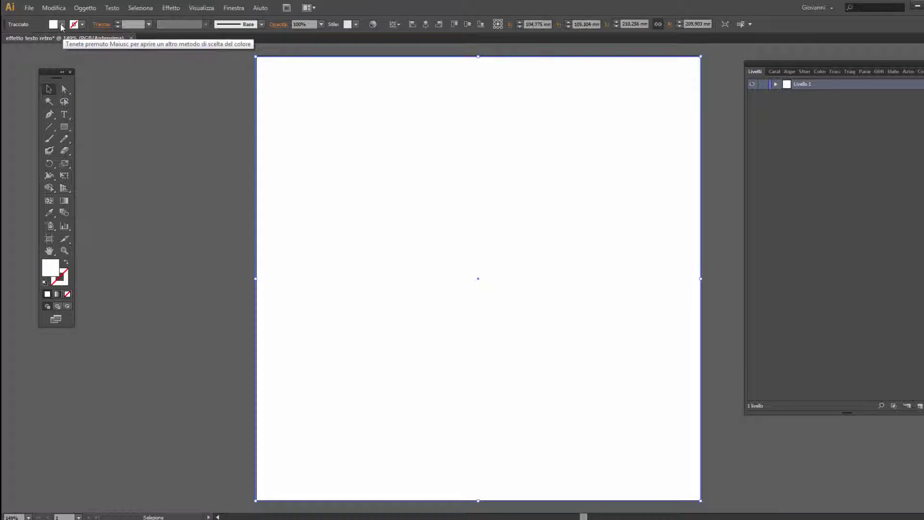
left_click(62, 25)
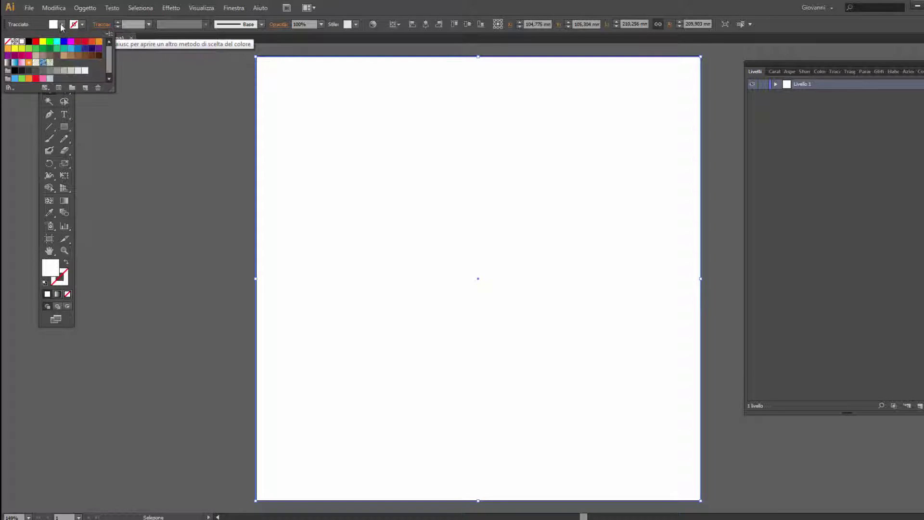
left_click(79, 44)
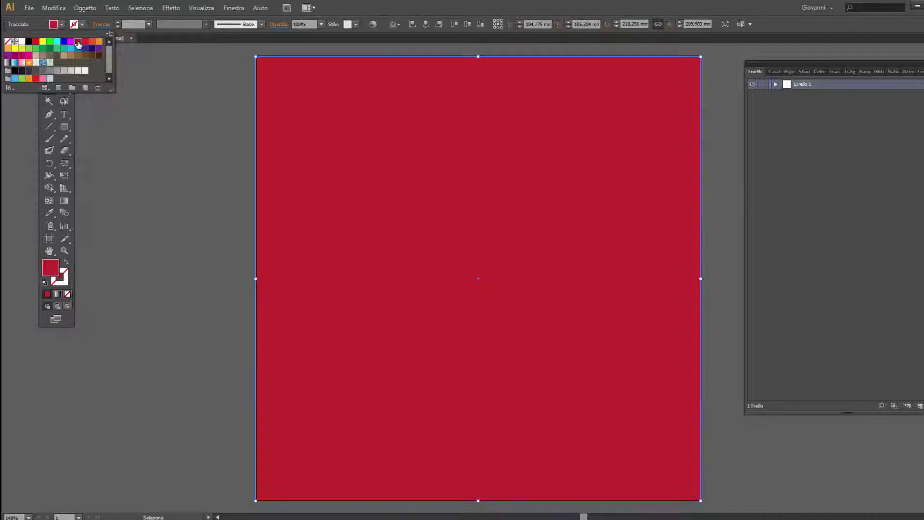
left_click(775, 84)
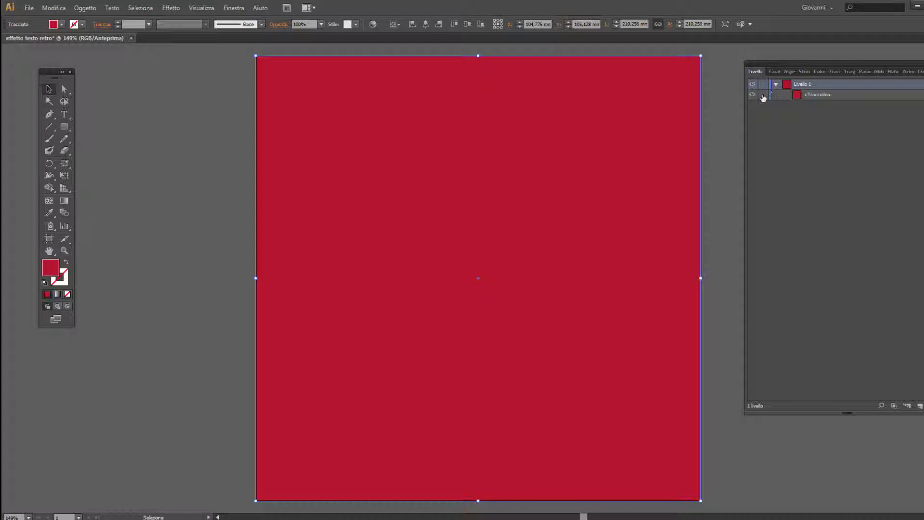
left_click(763, 95)
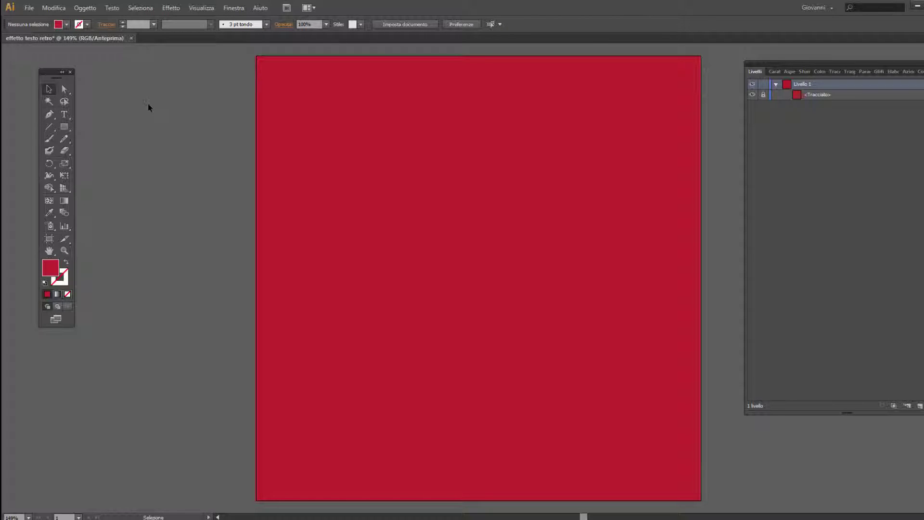
- Type the word ROYAL on the artboard in Baskerville-Normal
left_click(64, 116)
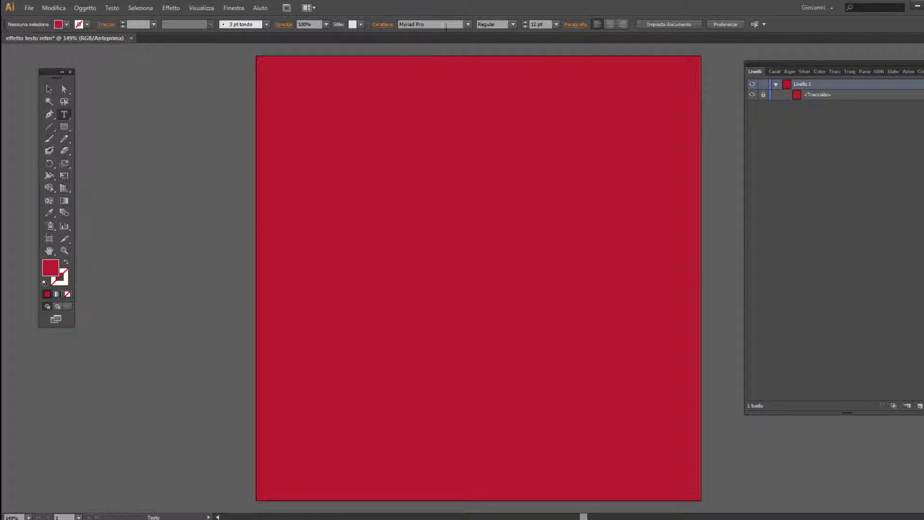
left_click(381, 25)
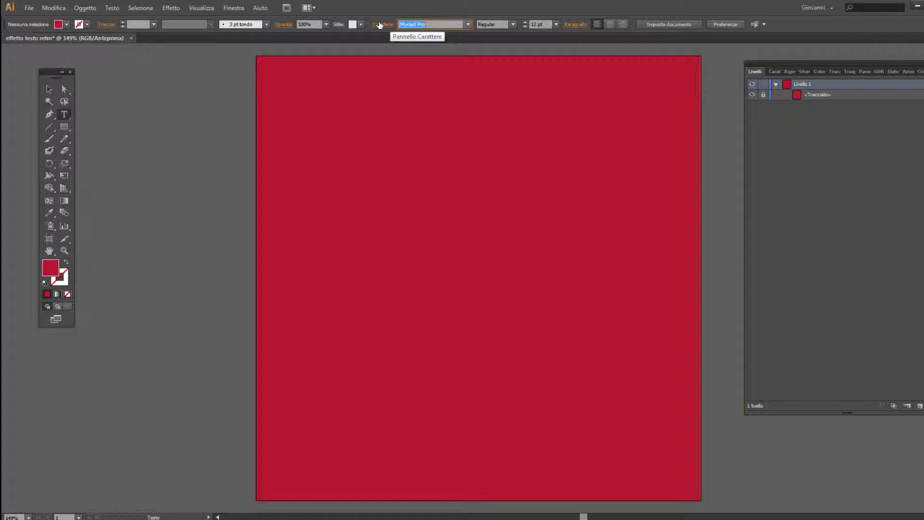
type("Baskerville-Normal")
key("Tab")
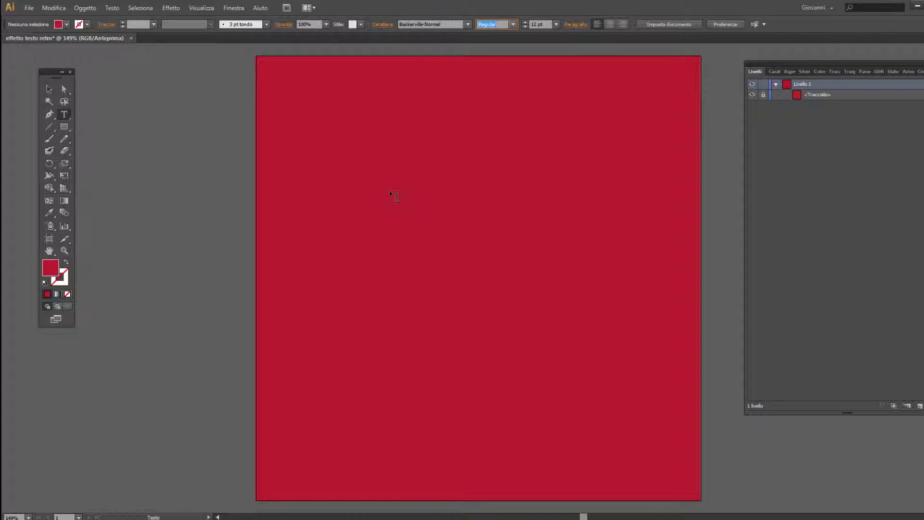
left_click(391, 210)
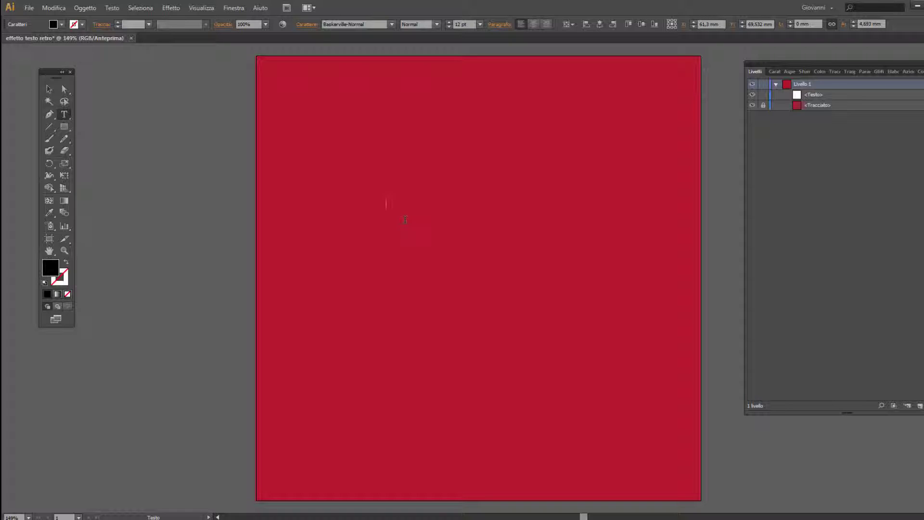
type("ROYAL")
- Set ROYAL to 130 pt and move it to the centre of the artboard
key("ctrl+a")
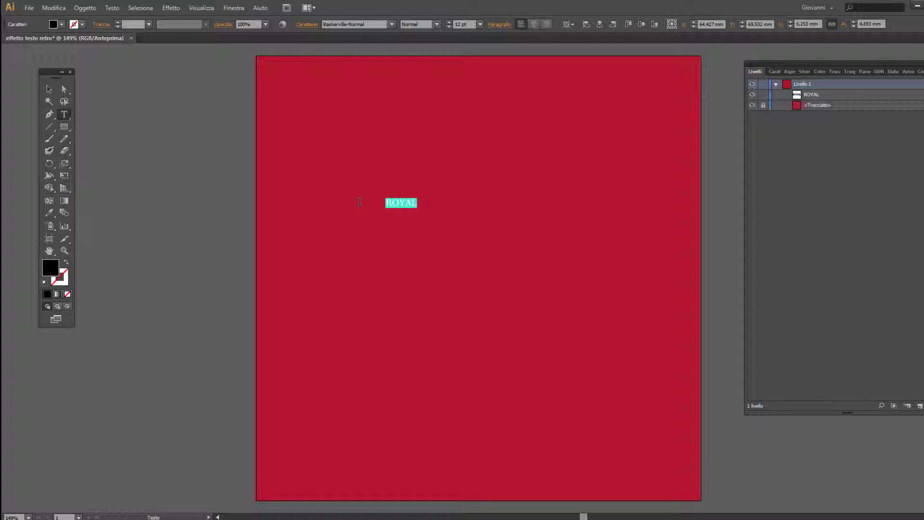
left_click(480, 24)
left_click(492, 203)
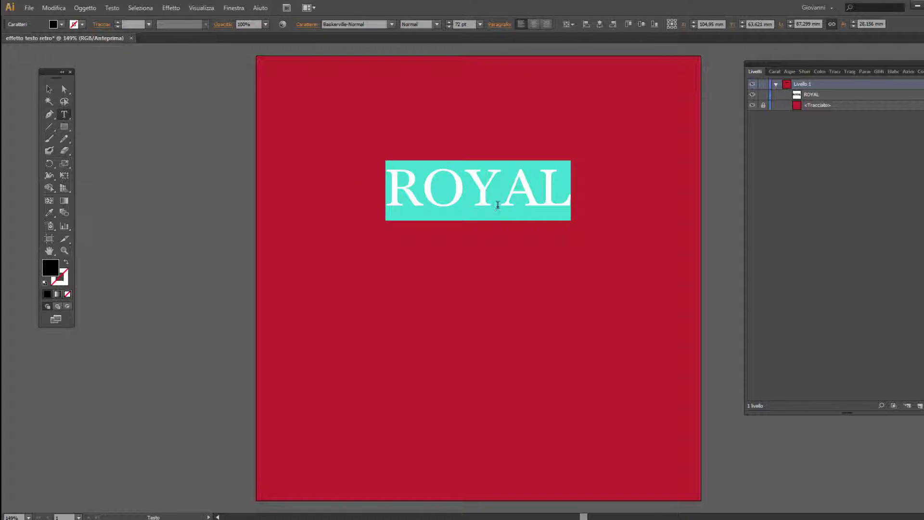
left_click(462, 24)
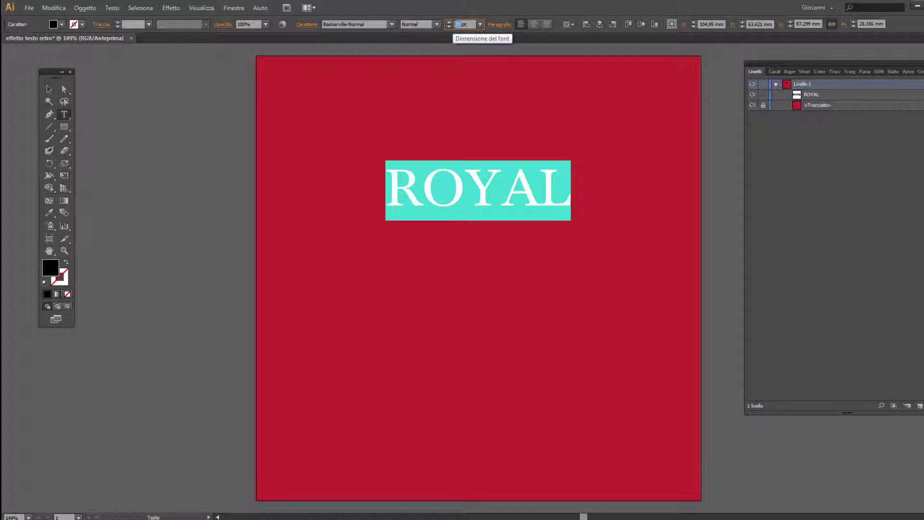
type("130")
key("Tab")
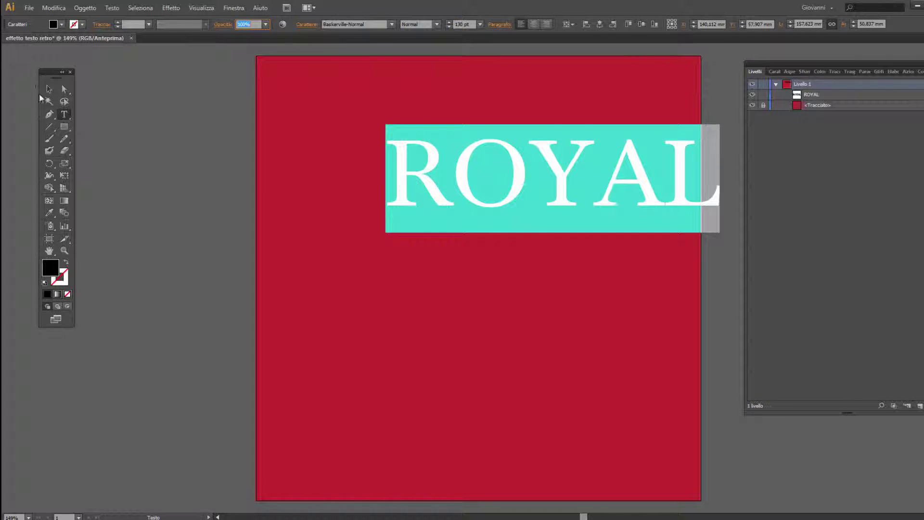
left_click(49, 89)
left_click_drag(575, 181, 491, 269)
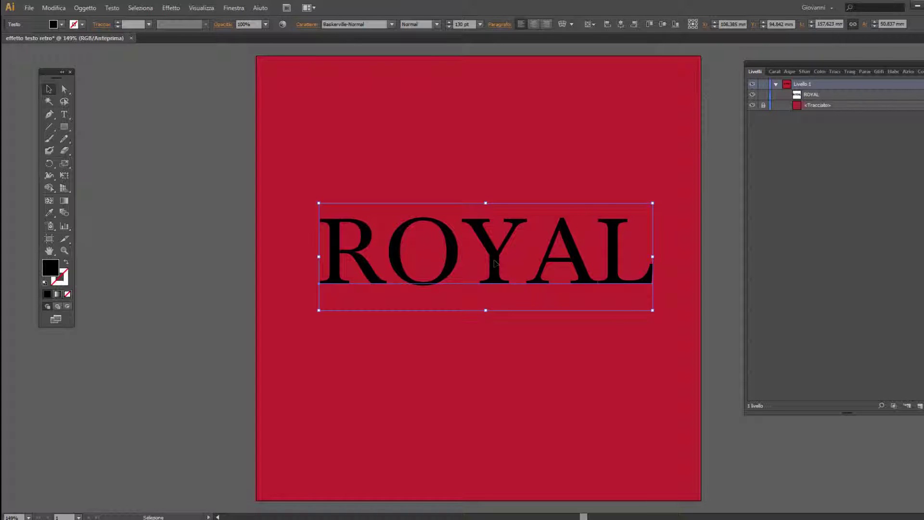
- Fill the ROYAL letters with bright yellow from the Color Picker
double_click(495, 262)
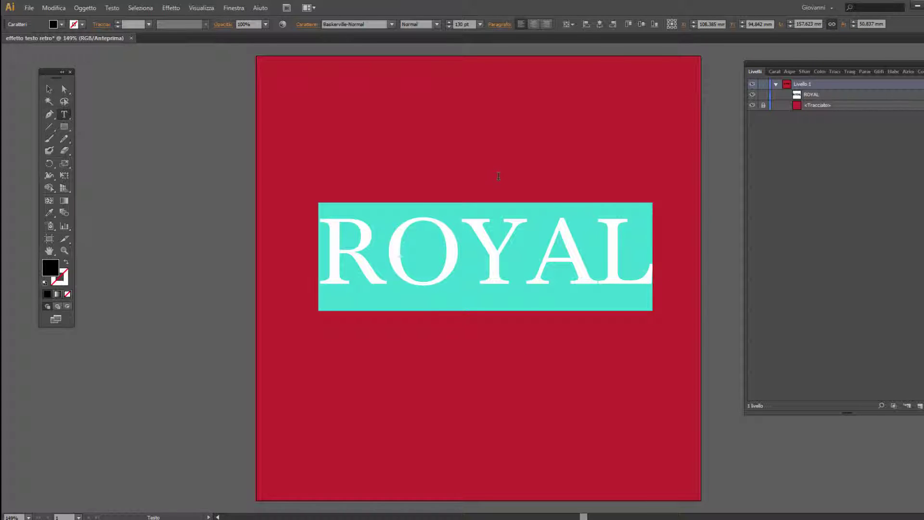
double_click(50, 268)
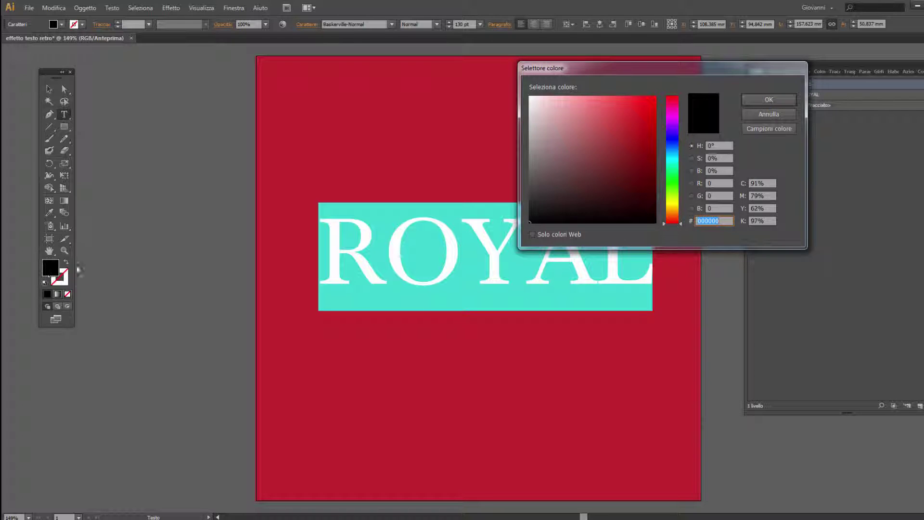
left_click(672, 203)
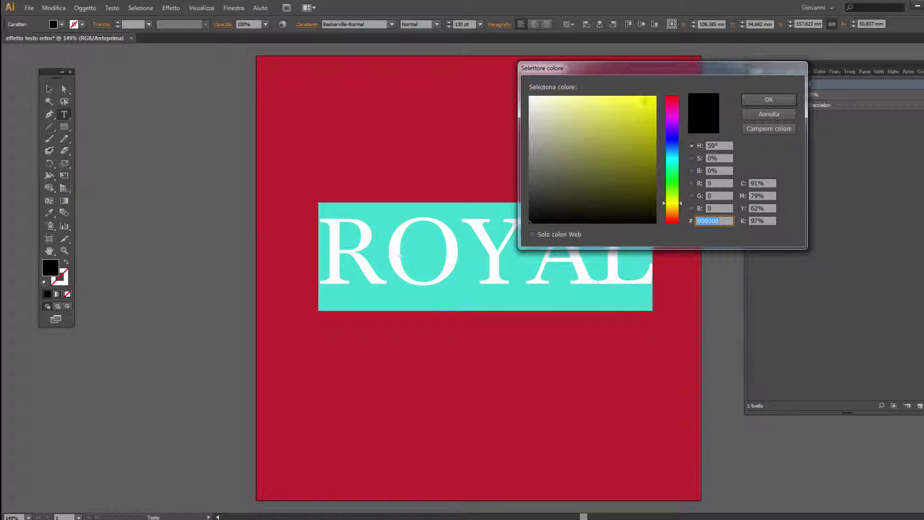
left_click(647, 112)
left_click(768, 100)
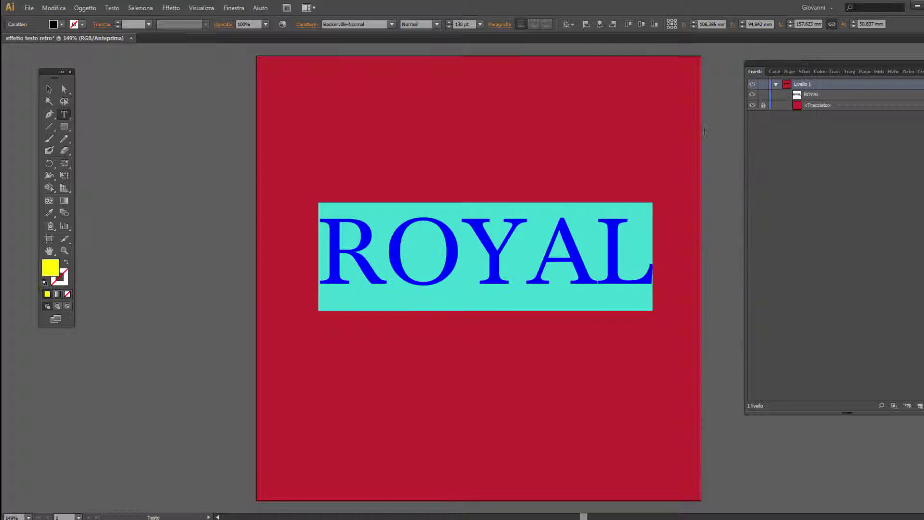
left_click(526, 255)
key("Escape")
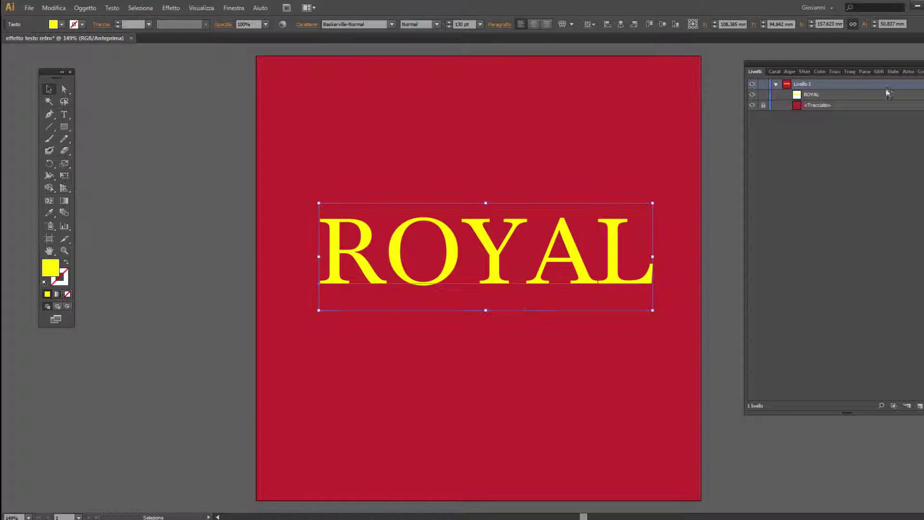
- Give the ROYAL characters a 3 pt brown stroke through the Appearance panel
left_click(788, 72)
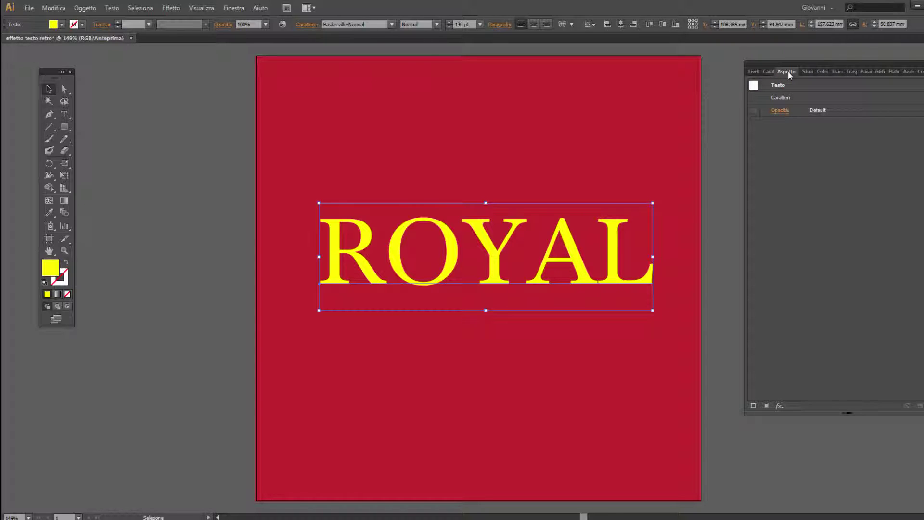
double_click(780, 97)
left_click(779, 96)
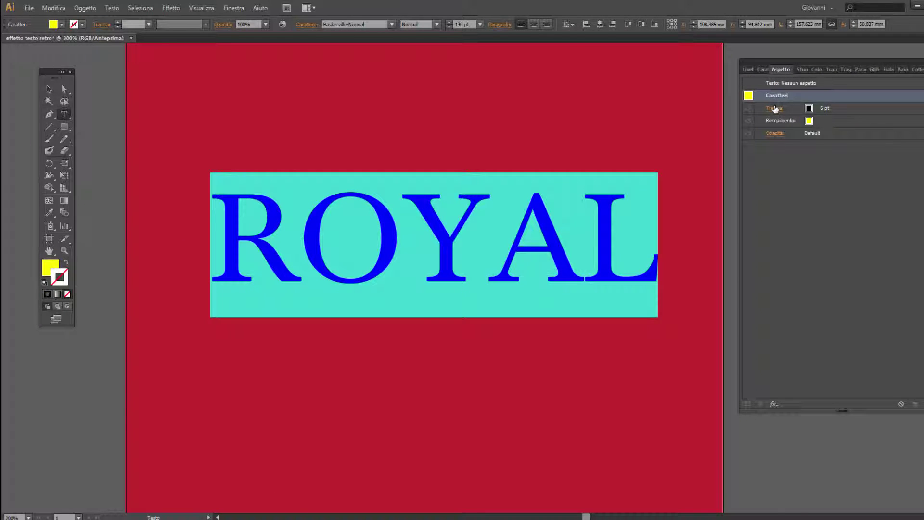
left_click(775, 109)
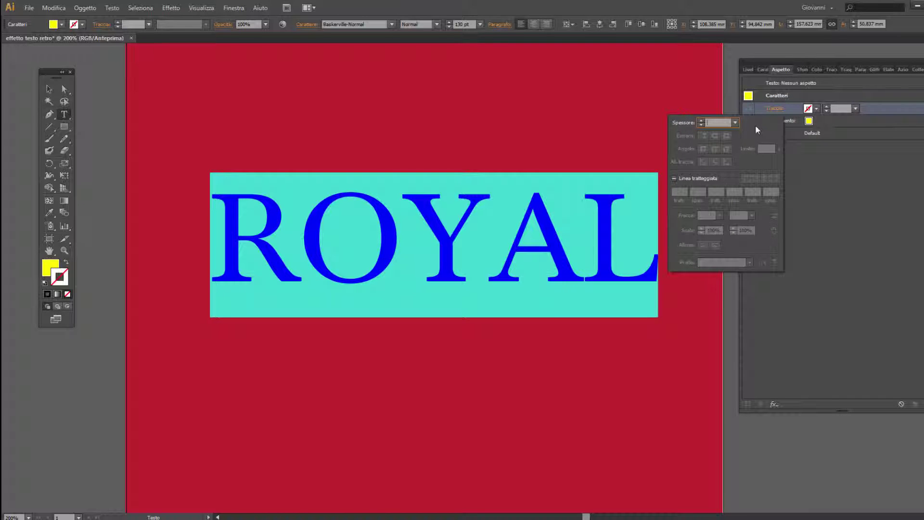
left_click(702, 121)
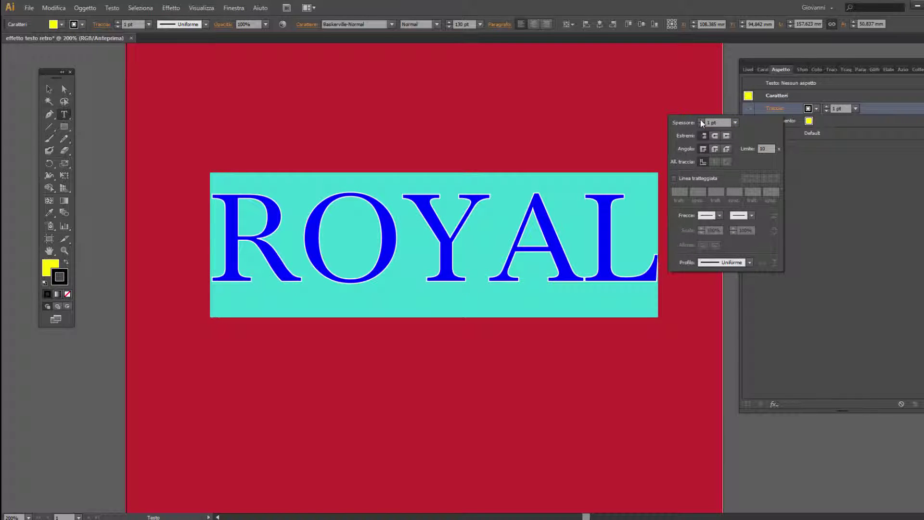
left_click(700, 120)
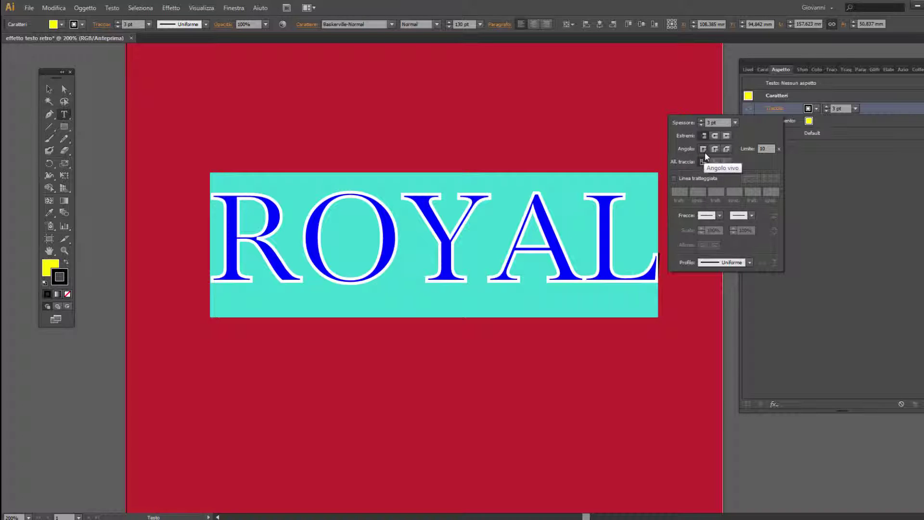
left_click(749, 263)
left_click(816, 110)
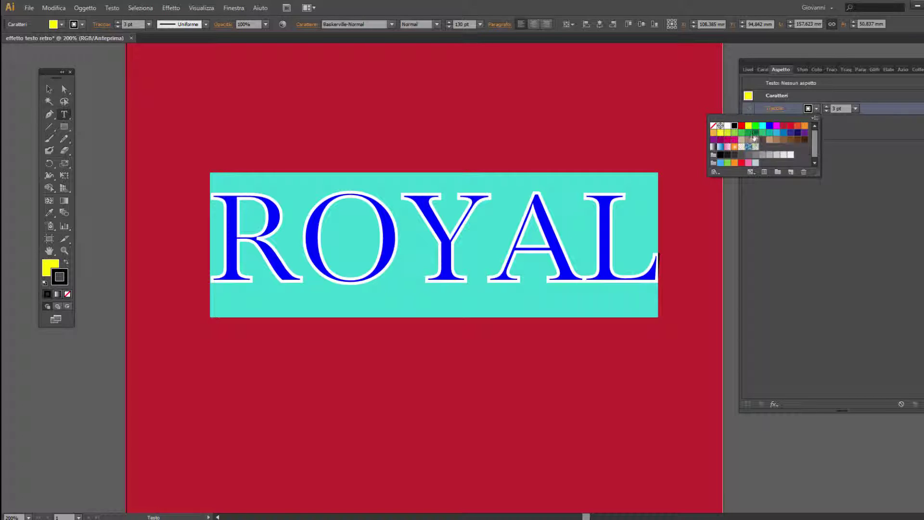
left_click(797, 140)
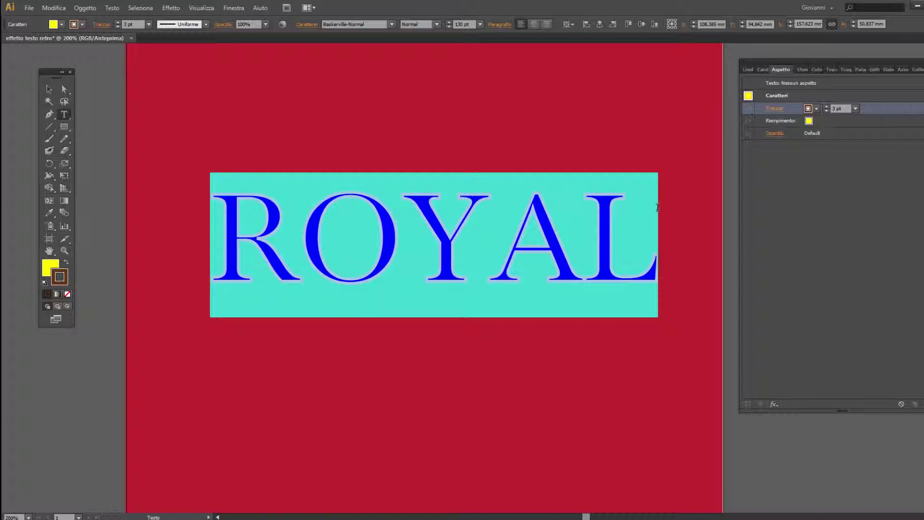
left_click(646, 208)
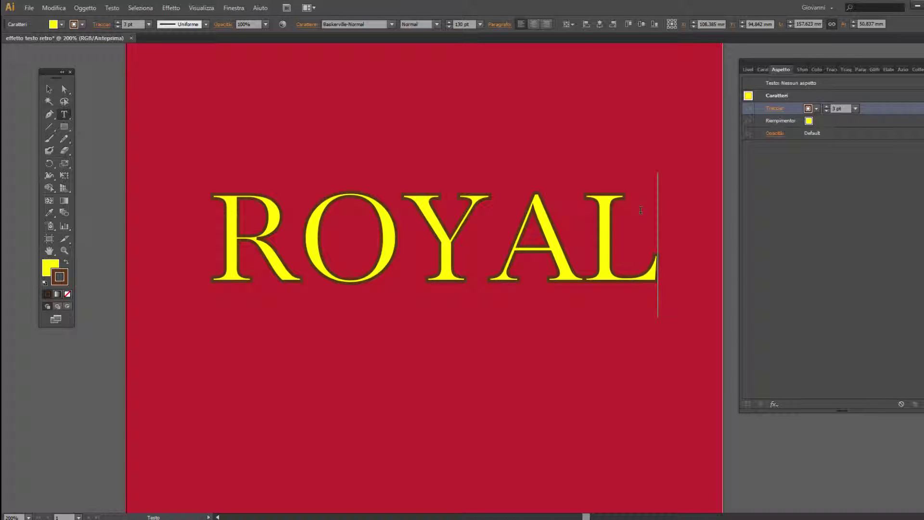
key("ctrl+a")
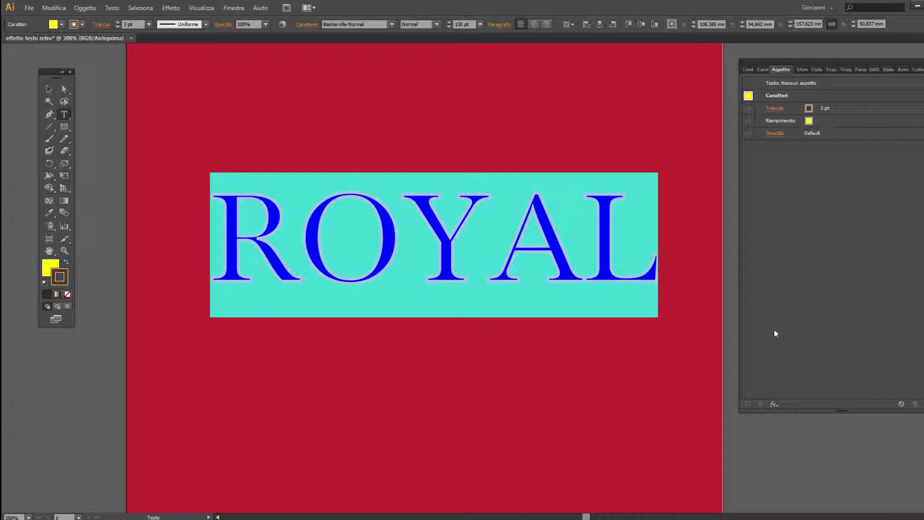
- Add a second 3 pt white stroke around the whole ROYAL text object
key("Escape")
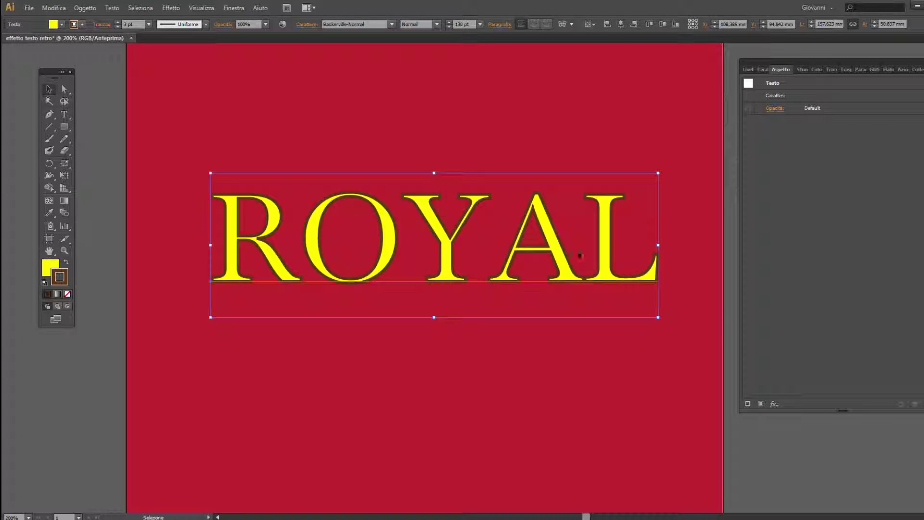
left_click(748, 405)
left_click(817, 97)
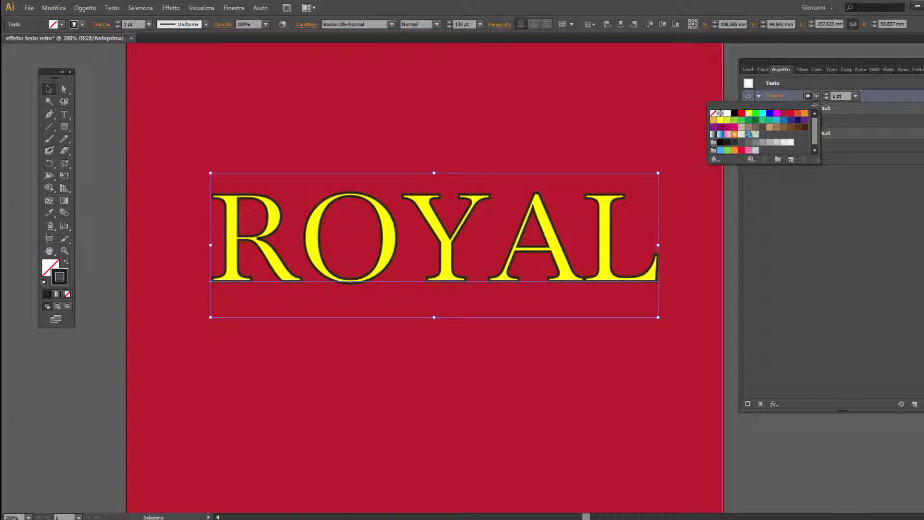
left_click(728, 114)
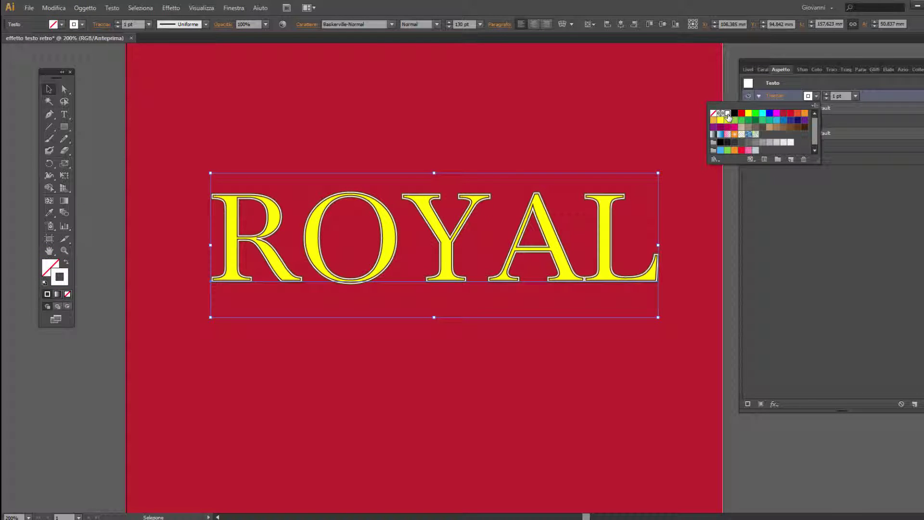
left_click(826, 95)
left_click(826, 95)
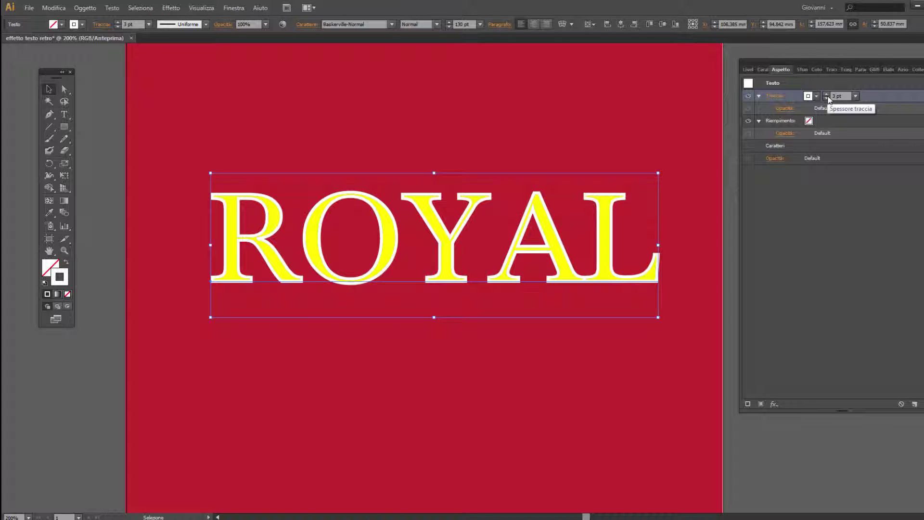
left_click(777, 97)
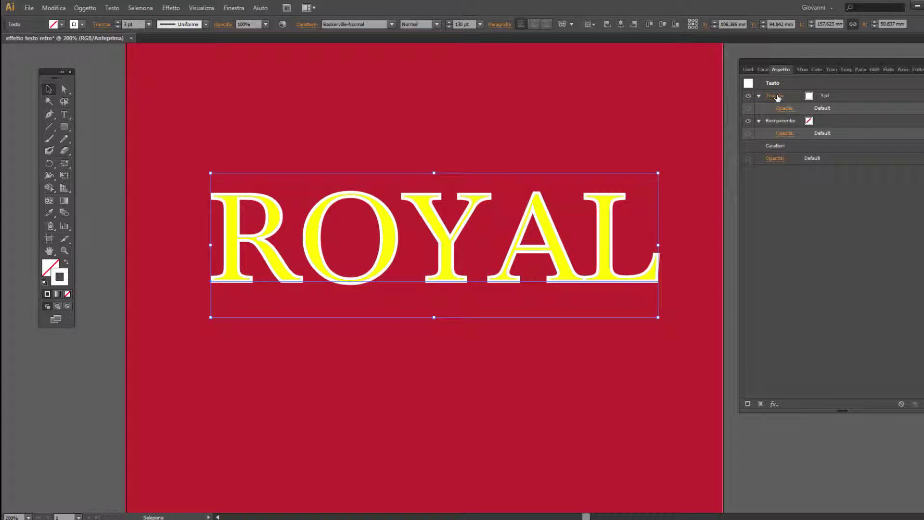
left_click(853, 96)
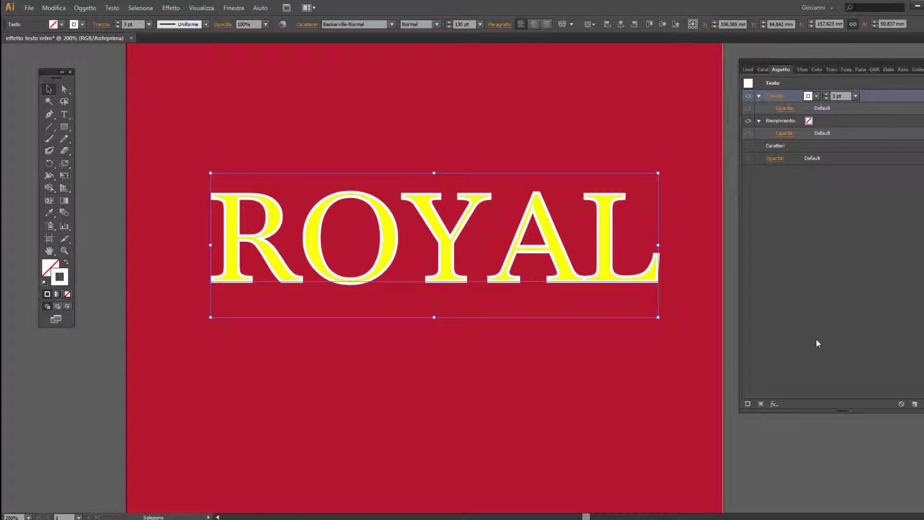
left_click(773, 404)
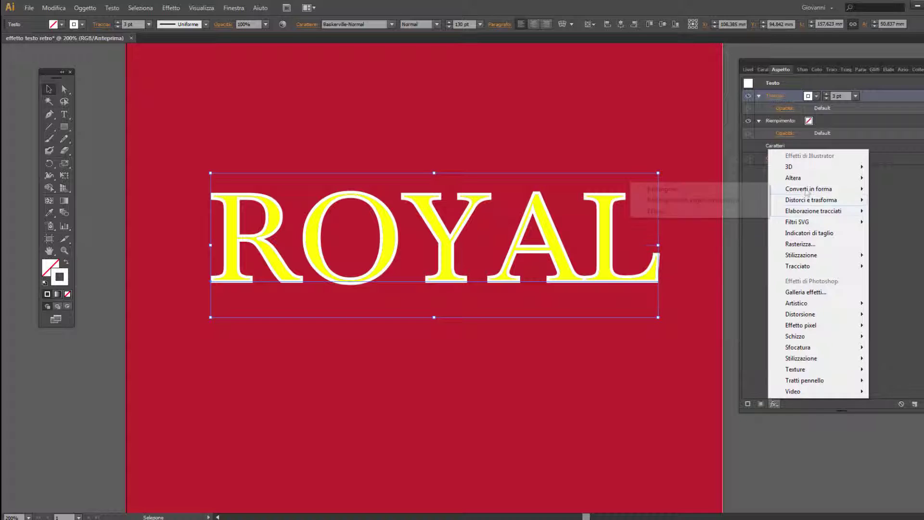
mouse_move(810, 199)
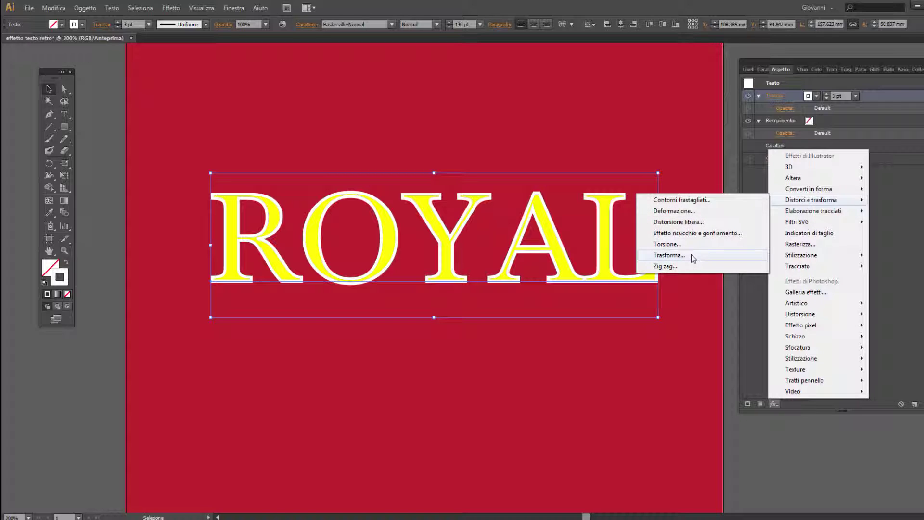
- Apply a Transform effect moving the white outline 0,5 mm horizontally and 0,3 mm vertically
left_click(692, 258)
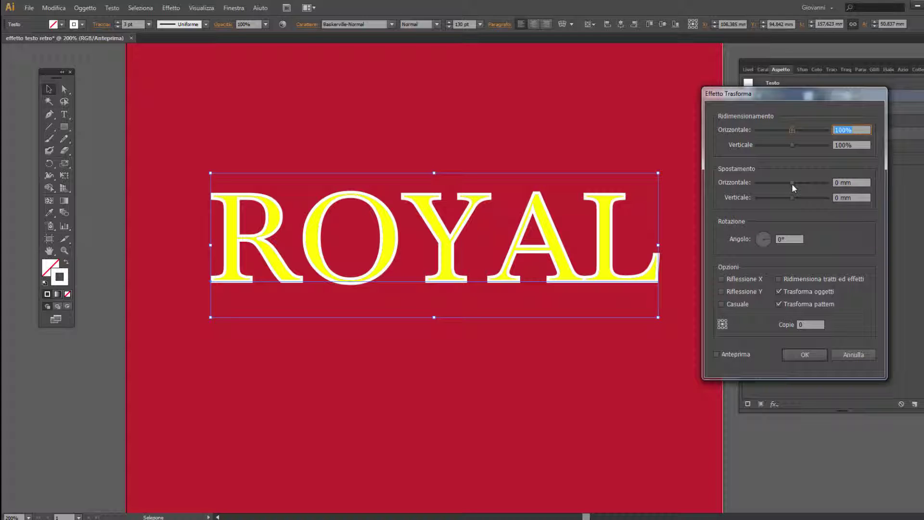
left_click(737, 355)
mouse_move(792, 182)
left_mouse_down()
mouse_move(784, 181)
mouse_move(792, 183)
left_mouse_up()
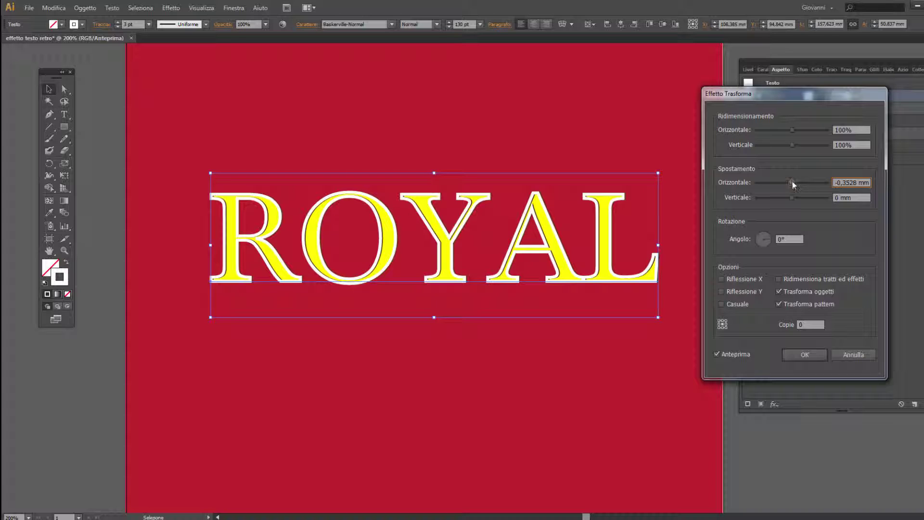
left_click_drag(859, 182, 780, 193)
type("0,5")
key("Tab")
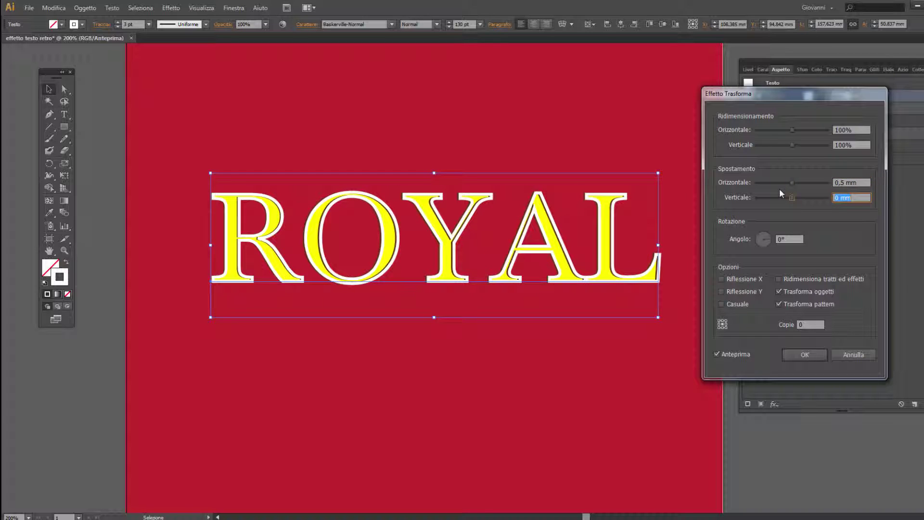
type("0,5")
key("Tab")
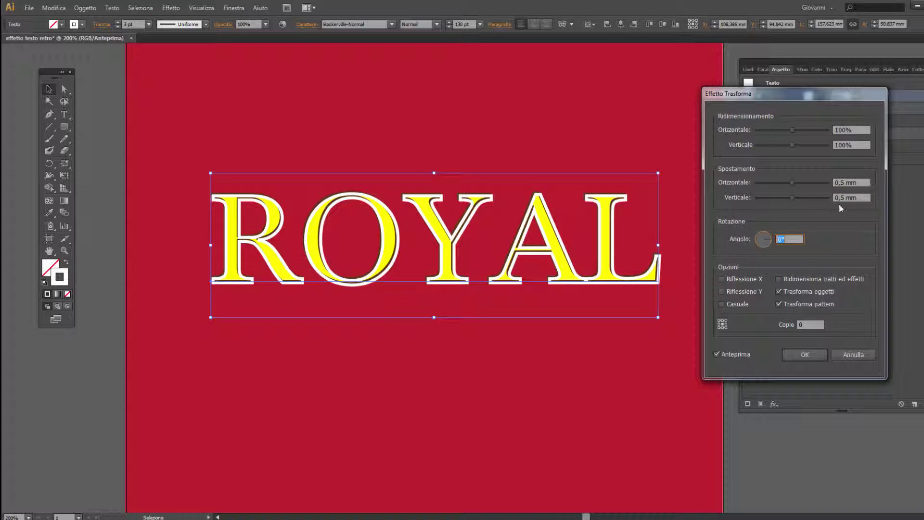
key("shift+Tab")
type("0")
key("Tab")
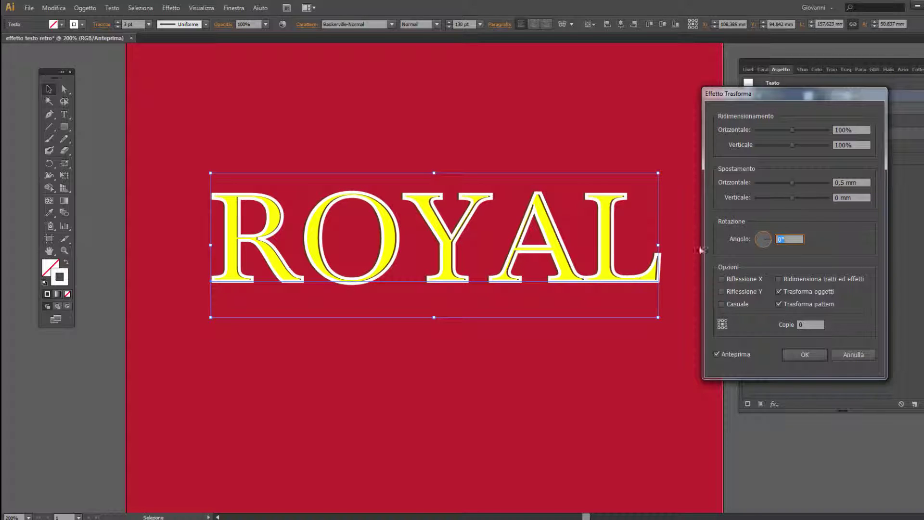
left_click(836, 198)
type("0,3")
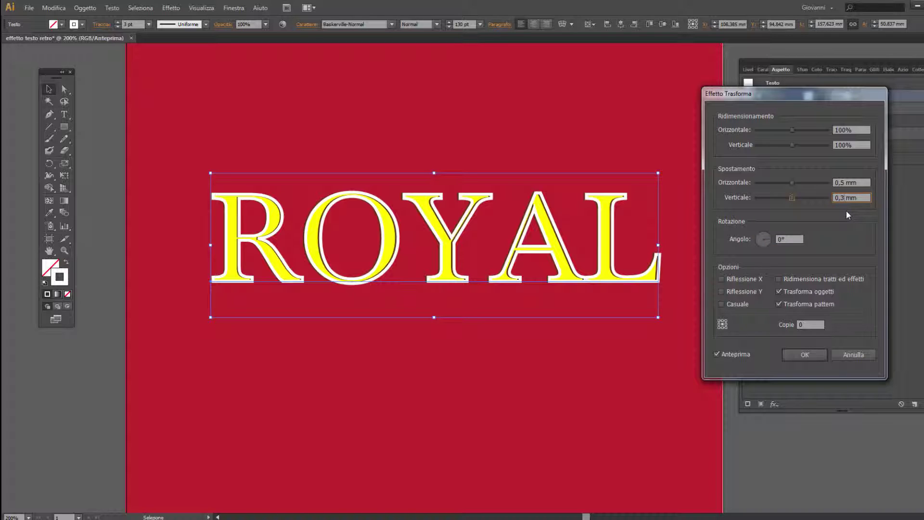
key("Tab")
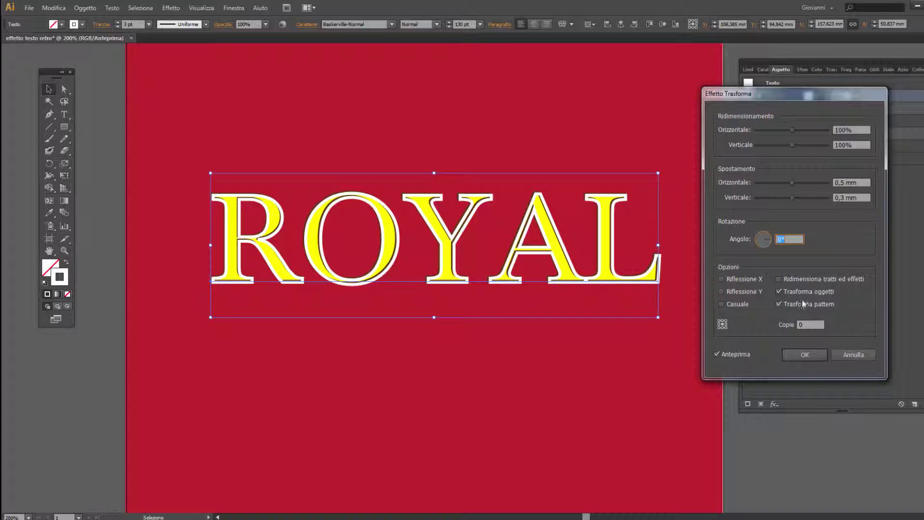
left_click(805, 355)
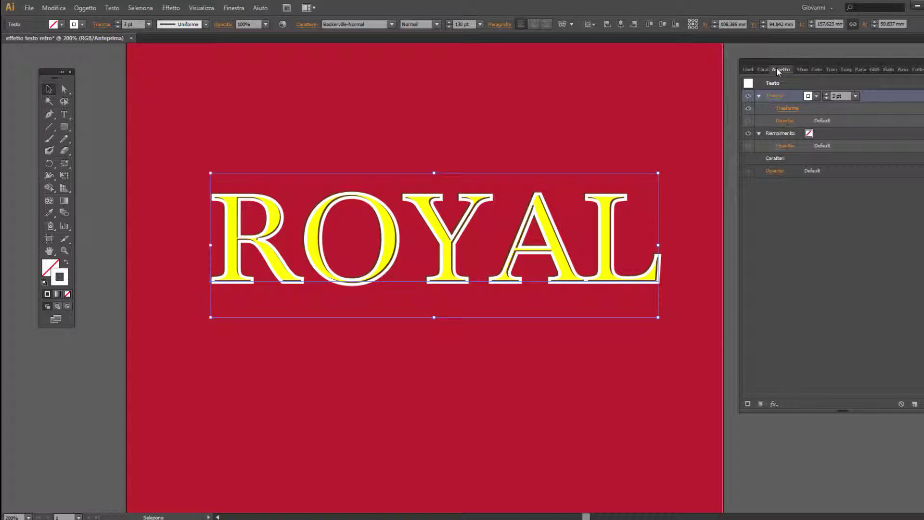
- Draw a small circle on the red background above the lettering
key("ctrl+plus")
key("l")
left_click_drag(316, 106, 326, 116)
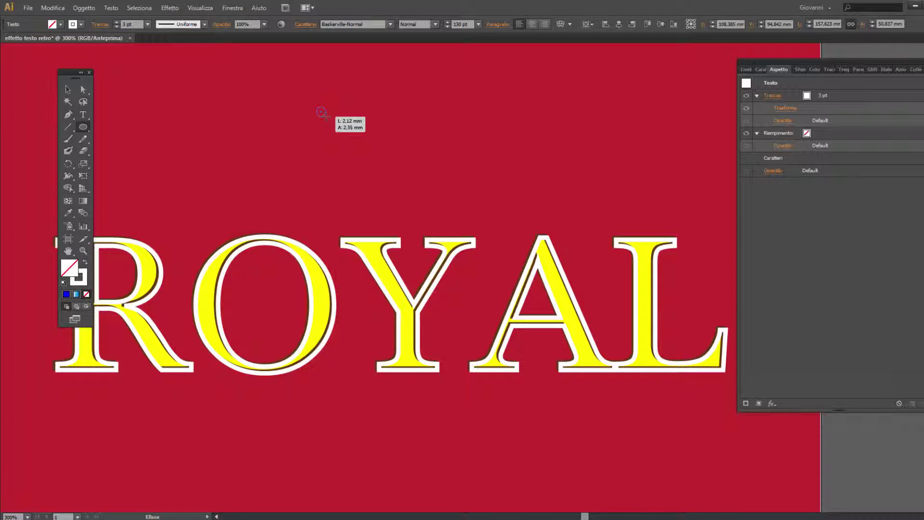
left_click_drag(326, 116, 322, 112)
left_click(67, 89)
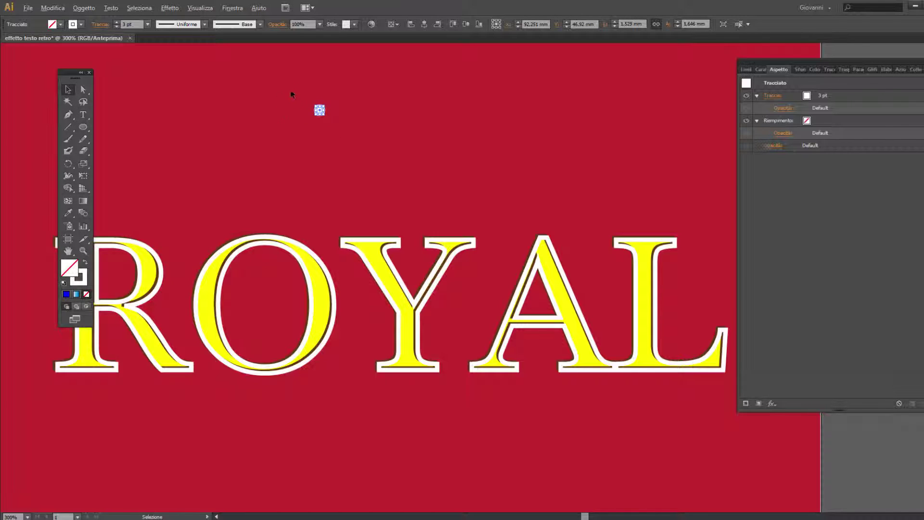
scroll(294, 87, "up", 2)
scroll(337, 102, "up", 2)
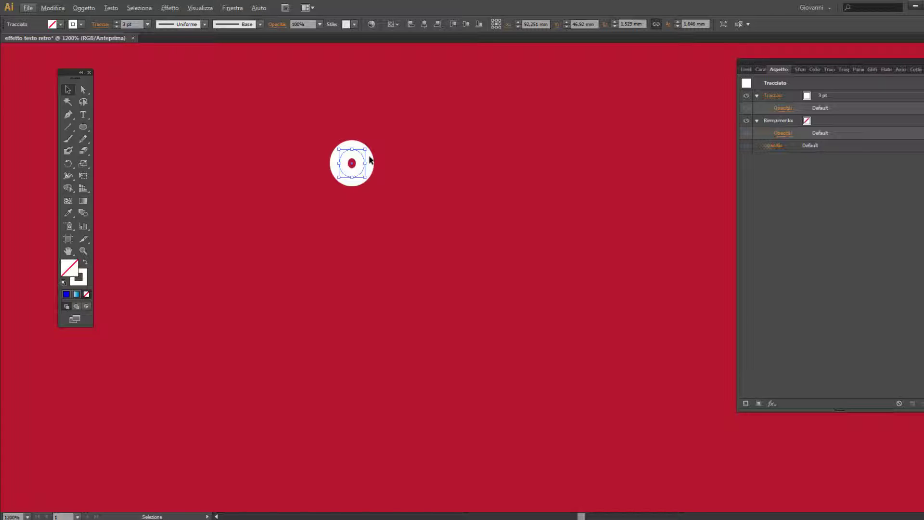
- Give the small circle no stroke and a Cyan RGB fill
key("ctrl+shift+a")
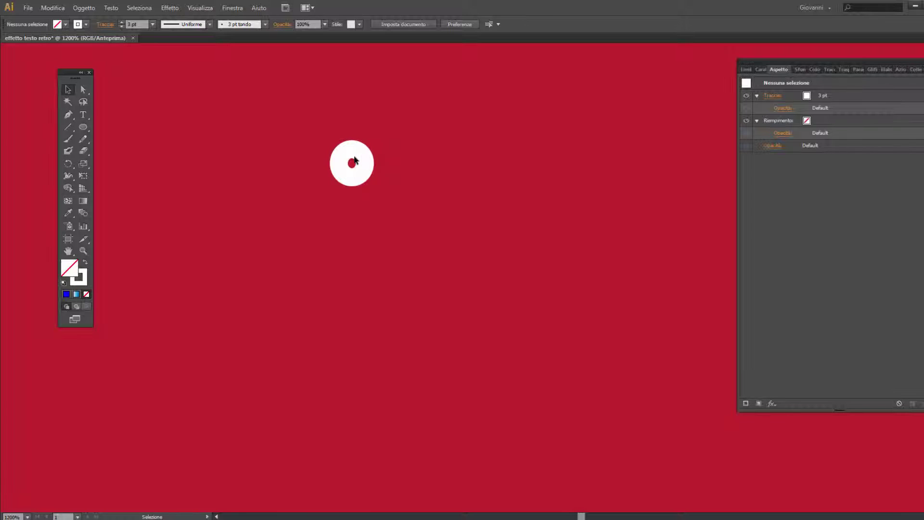
left_click(353, 177)
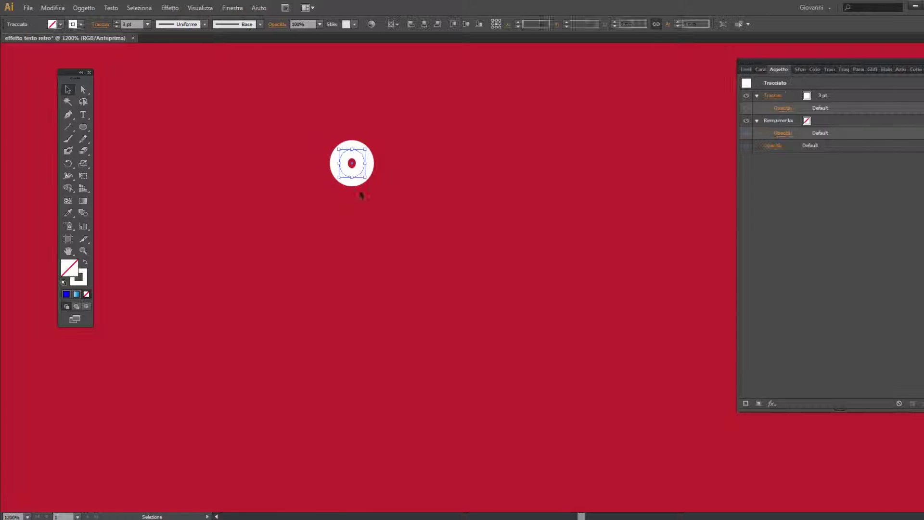
left_click(81, 24)
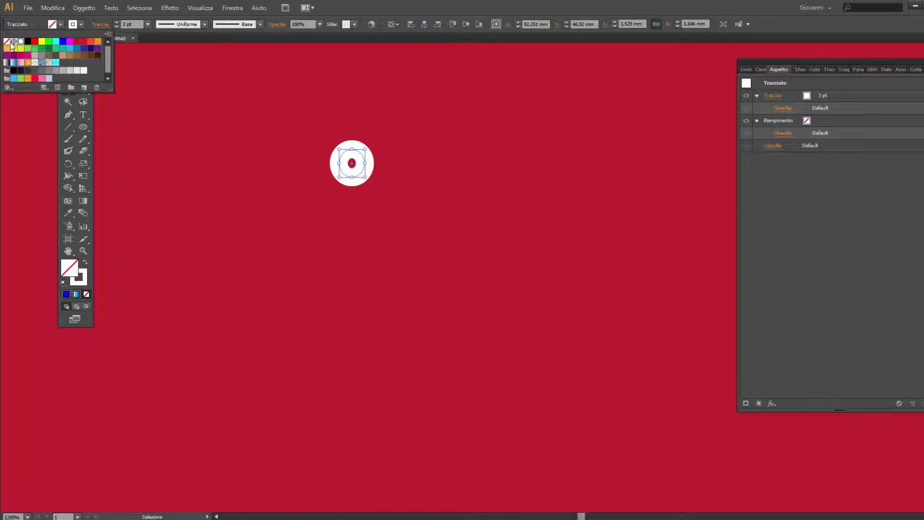
left_click(7, 42)
left_click(61, 24)
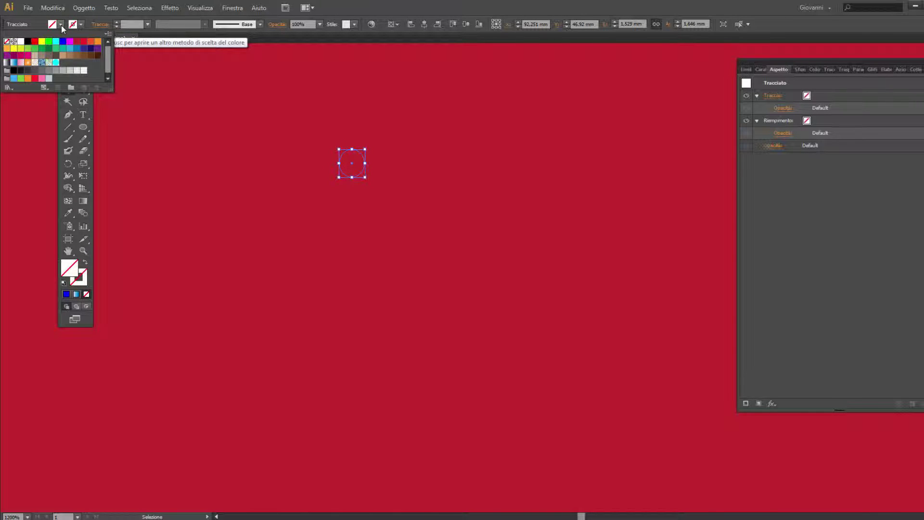
left_click(56, 42)
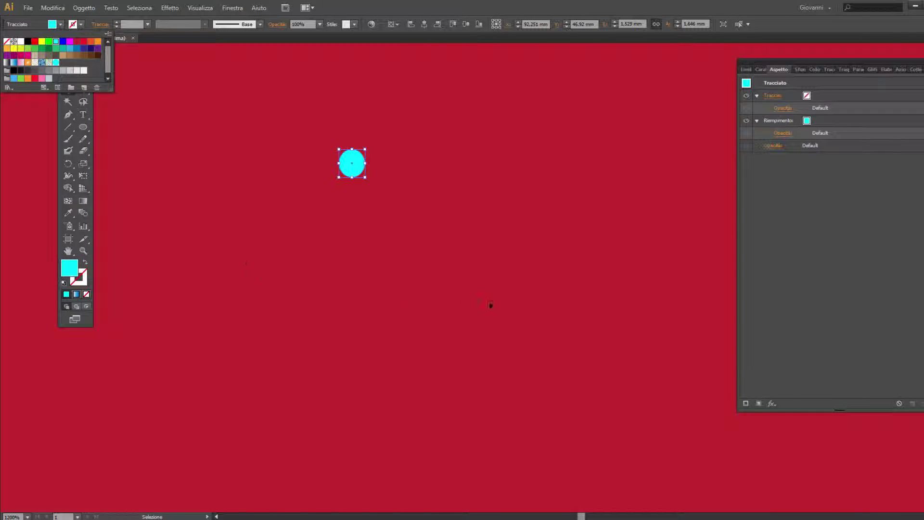
left_click(355, 160)
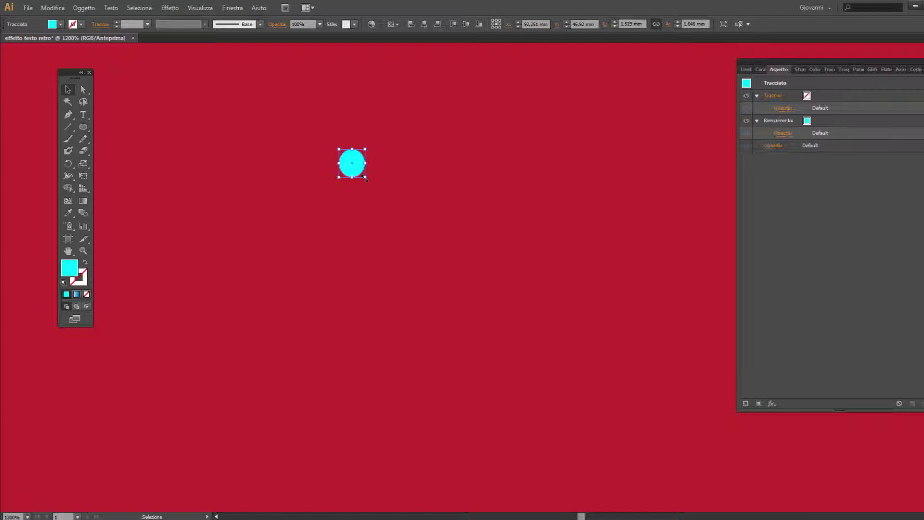
- Scale the cyan circle down to about 1.59 mm and move it back above ROYAL
left_click_drag(366, 179, 371, 188)
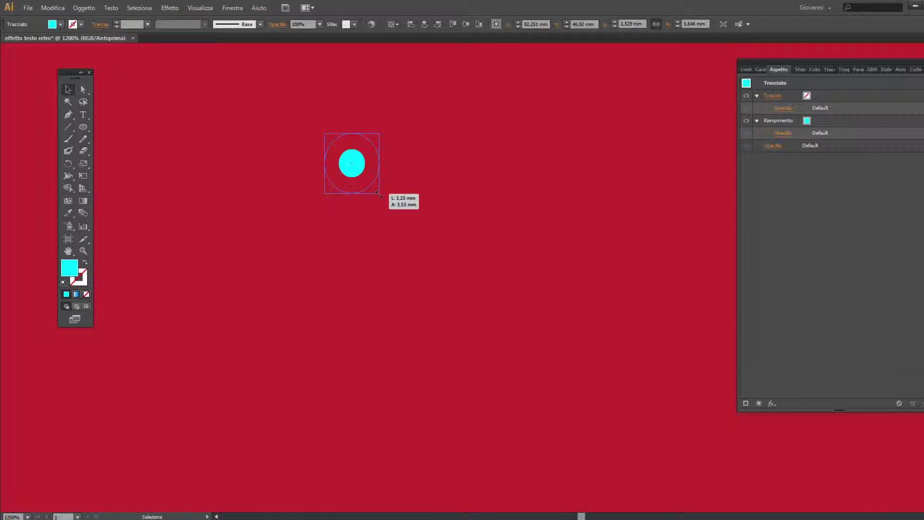
mouse_move(371, 188)
left_mouse_down()
mouse_move(366, 178)
mouse_move(337, 474)
left_mouse_up()
scroll(386, 209, "down", 2)
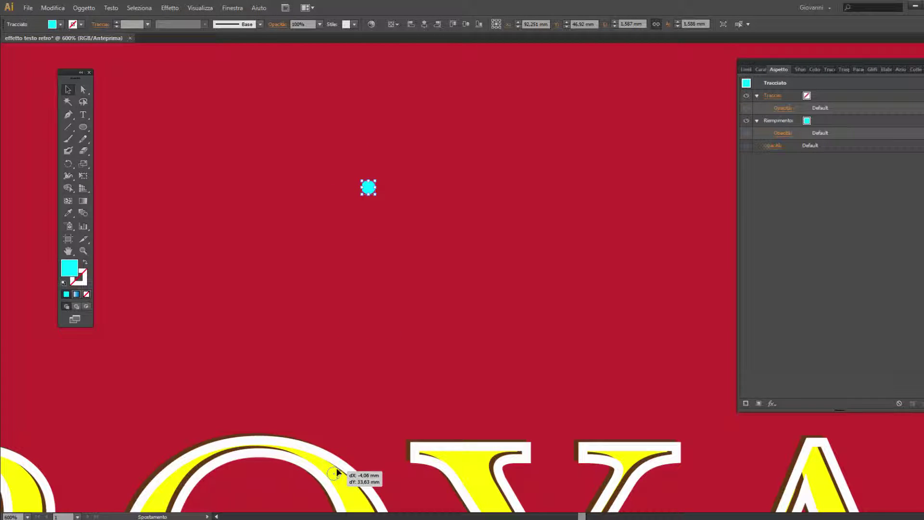
scroll(344, 243, "up", 2, "alt")
left_click_drag(337, 474, 338, 242)
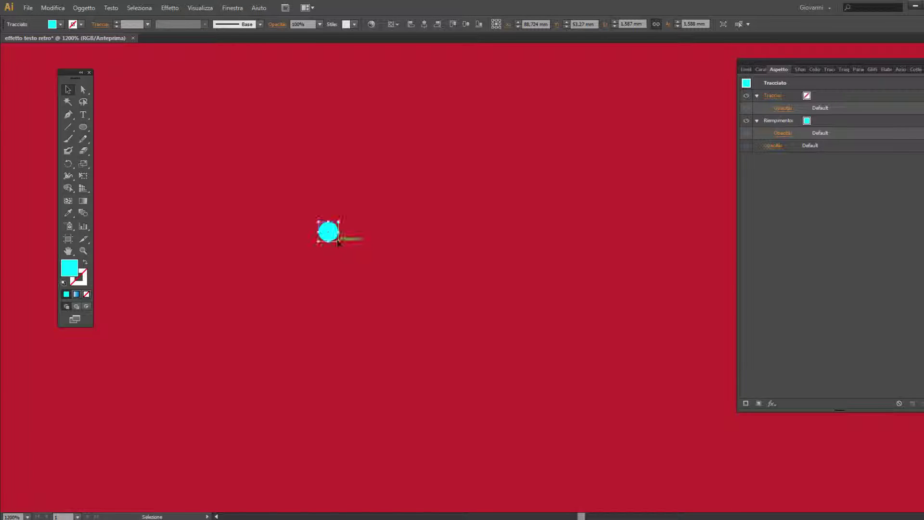
- Drag the cyan dot into the Swatches panel as a new swatch, then delete it from the artboard
left_click(233, 8)
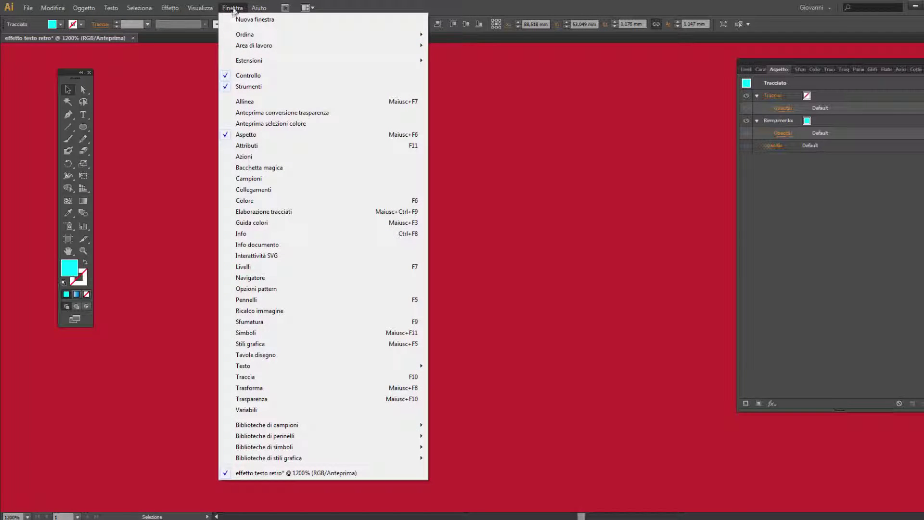
left_click(248, 179)
left_click_drag(335, 233, 539, 123)
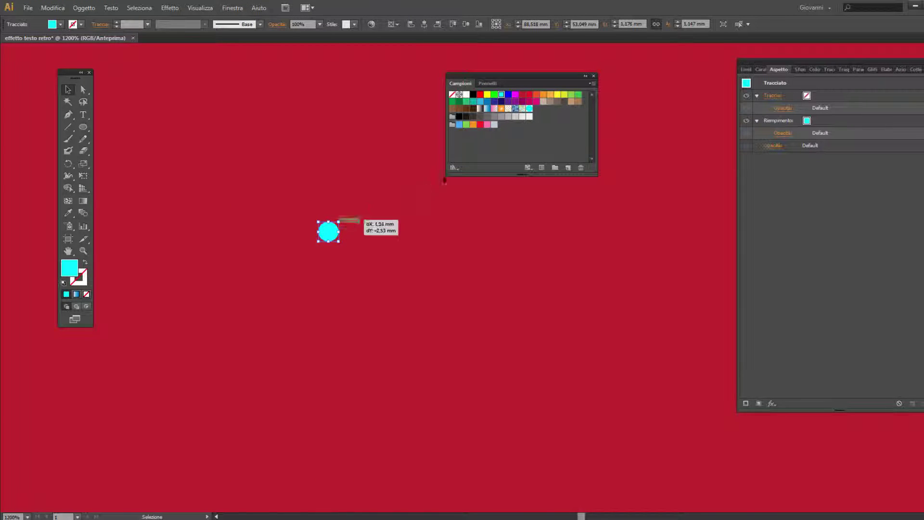
left_click(536, 109)
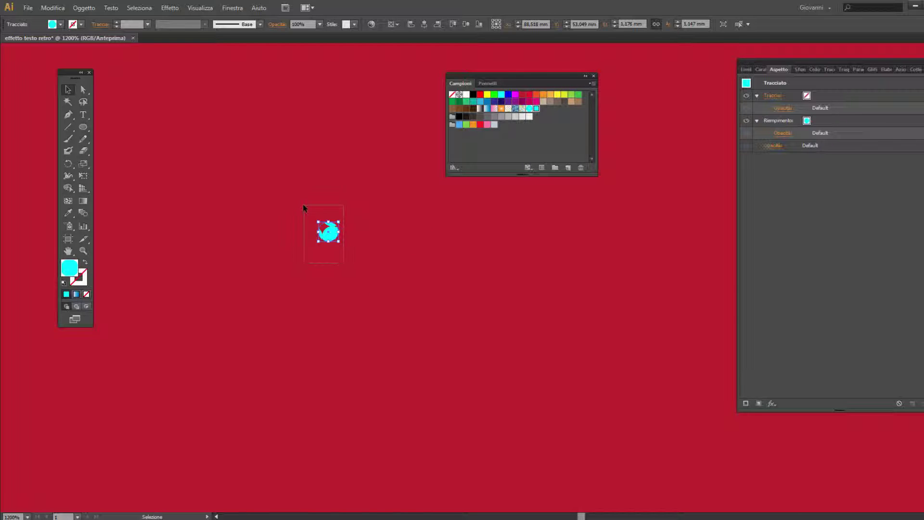
key("Delete")
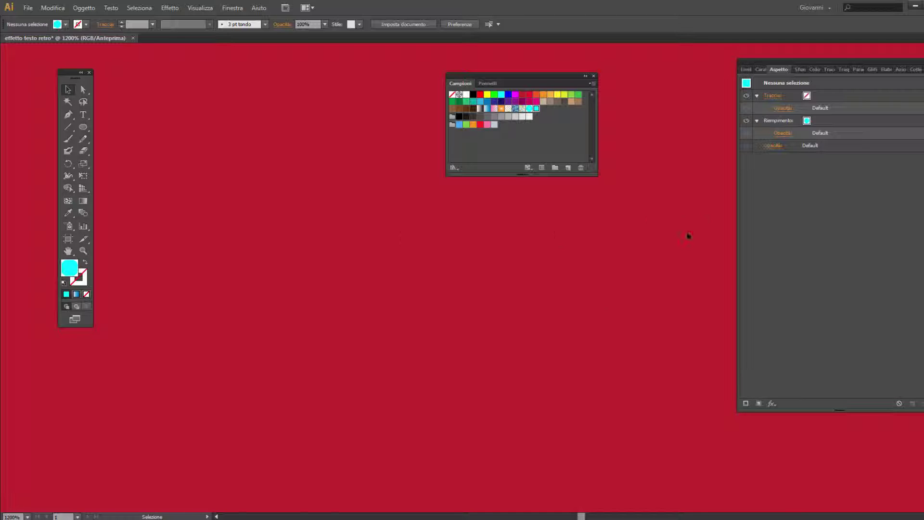
scroll(533, 309, "down", 2, "alt")
scroll(534, 314, "down", 2, "alt")
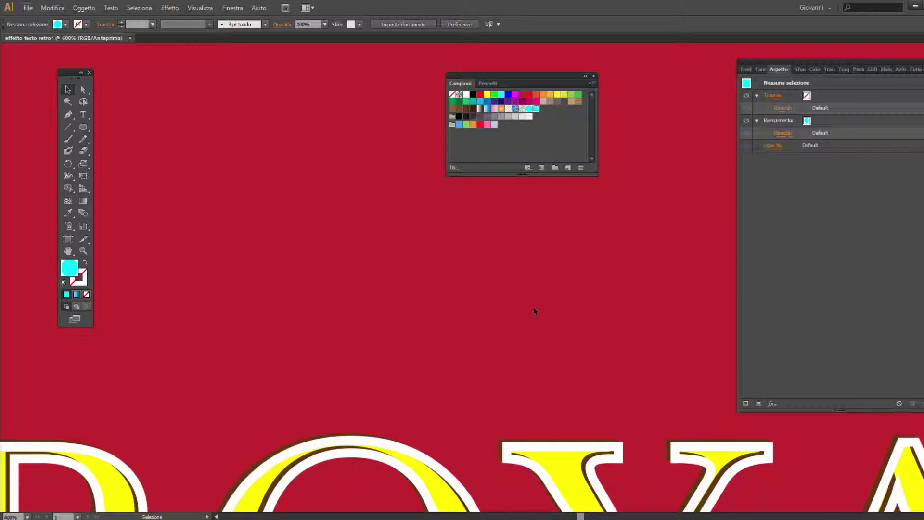
scroll(533, 314, "down", 1, "alt")
- Add a new fill to the ROYAL text using the cyan dot pattern swatch
left_click(500, 428)
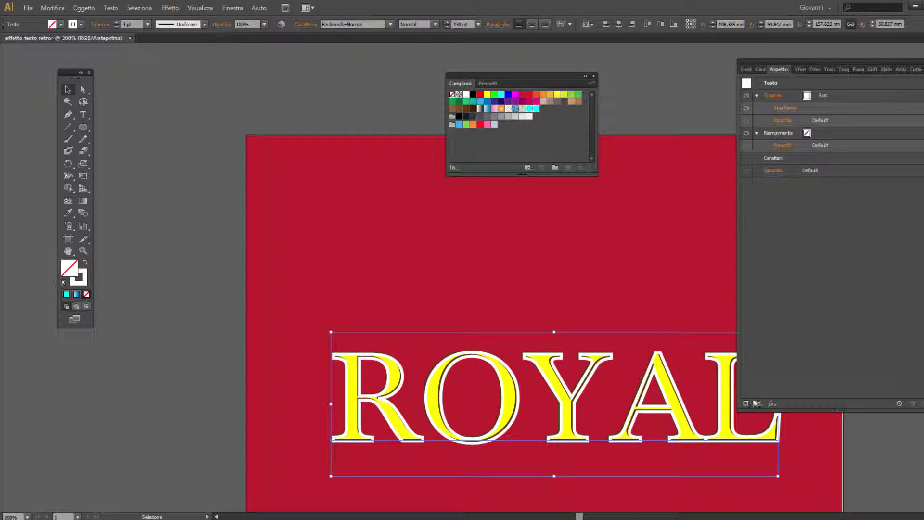
scroll(596, 374, "down", 2)
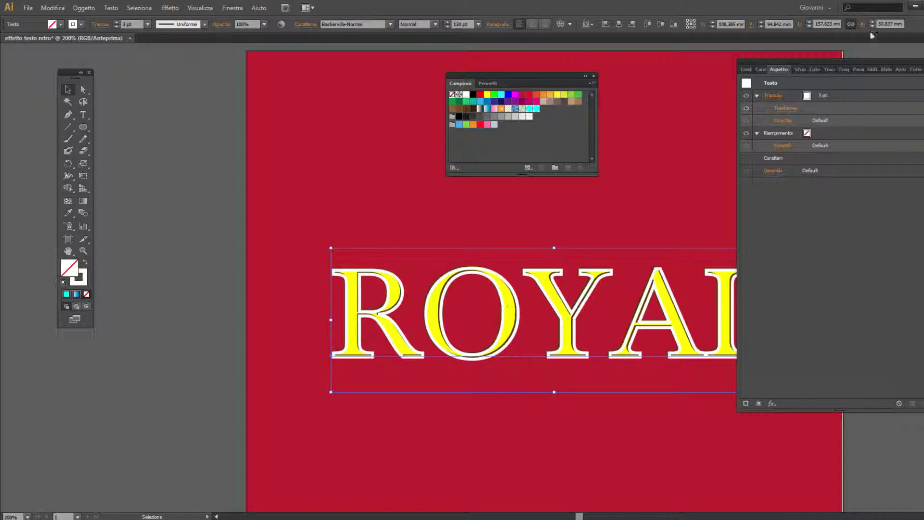
left_click_drag(645, 361, 487, 306)
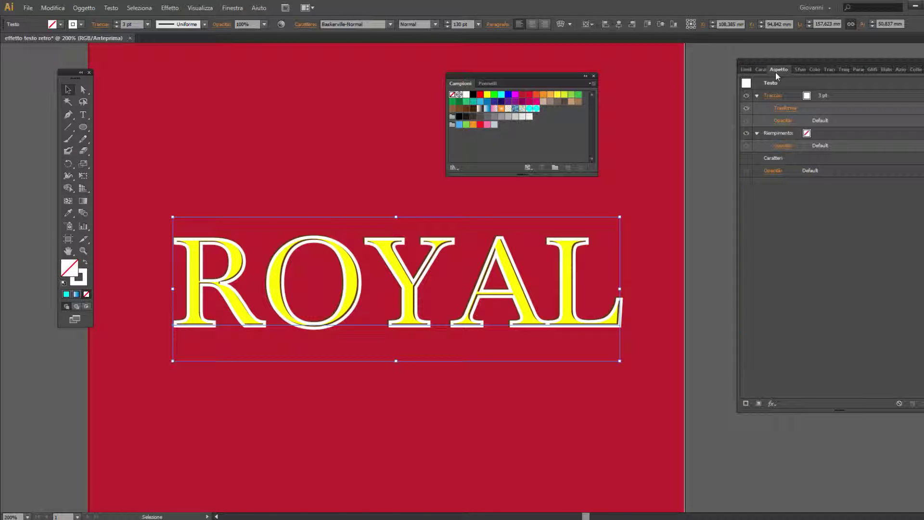
left_click(760, 403)
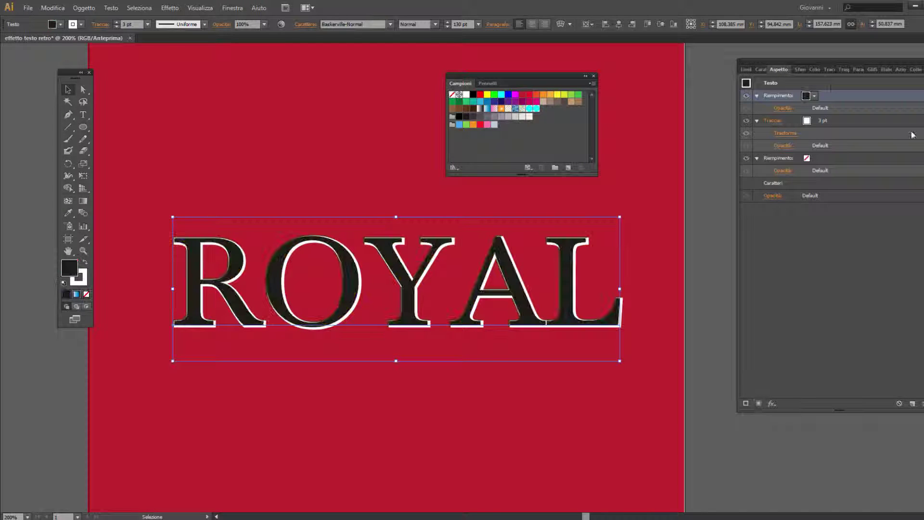
left_click(813, 96)
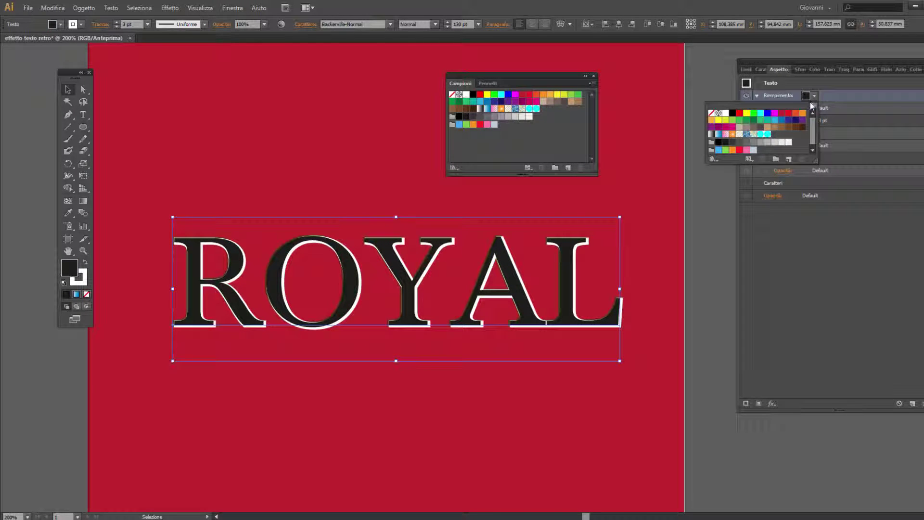
left_click(768, 135)
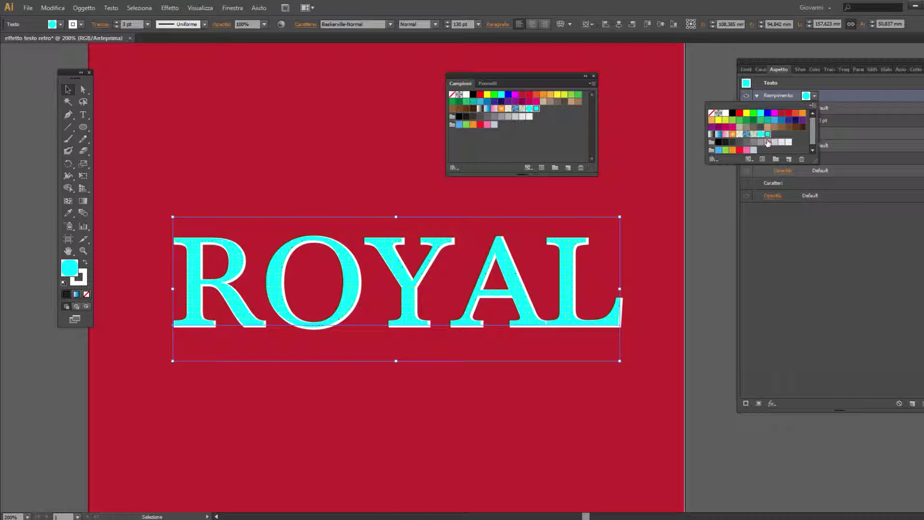
left_click(466, 442)
- Deselect and reselect ROYAL to inspect the dot-pattern fill
scroll(477, 317, "up", 1)
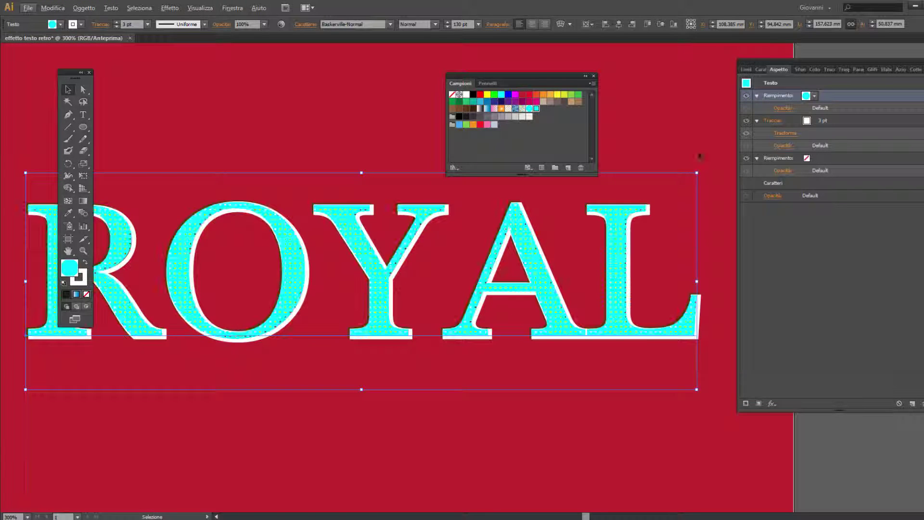
left_click(664, 102)
scroll(549, 309, "up", 1)
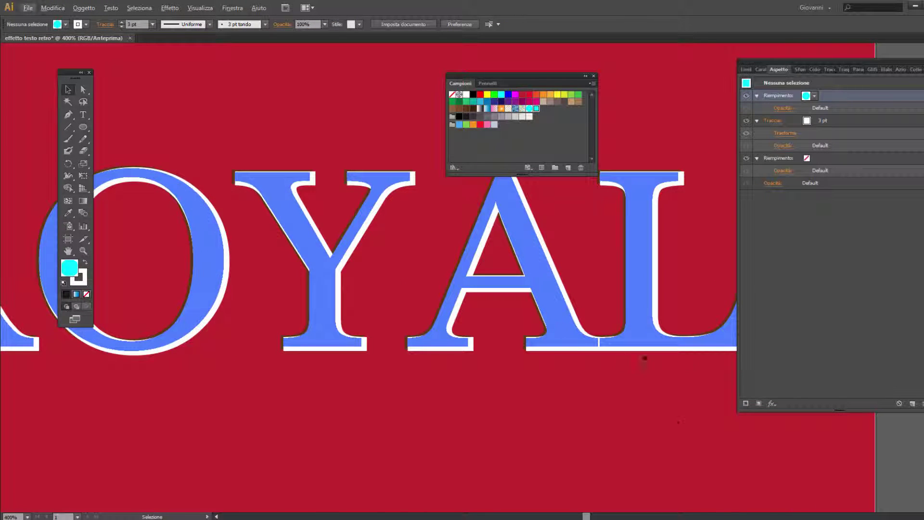
scroll(505, 351, "up", 1)
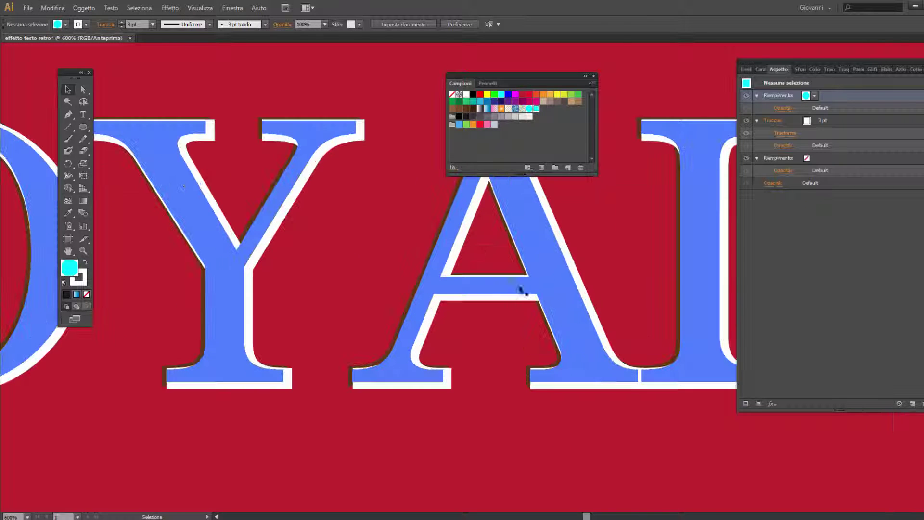
left_click(448, 275)
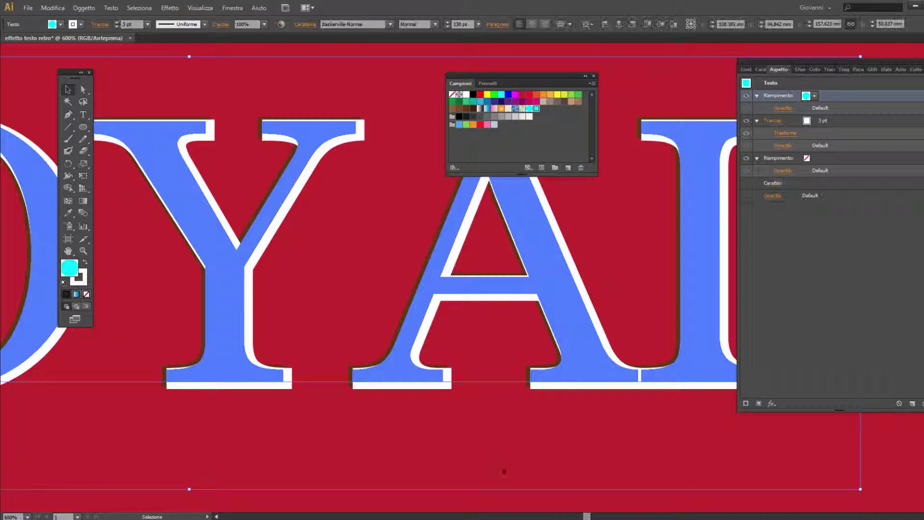
left_click(904, 460)
- Undo and redo to compare the text with and without the pattern, then select its dot-pattern fill
key("ctrl+z")
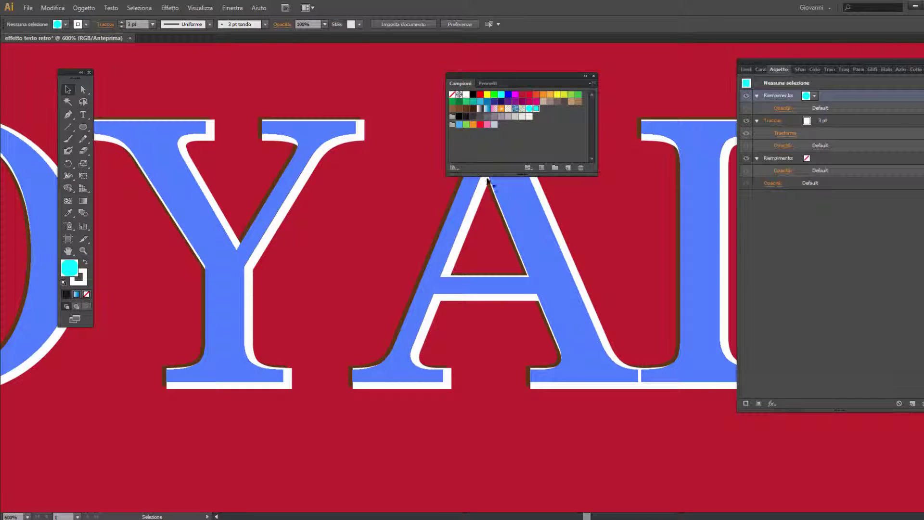
key("ctrl+shift+z")
key("ctrl+z")
key("ctrl+shift+z")
key("ctrl+z")
left_click(593, 76)
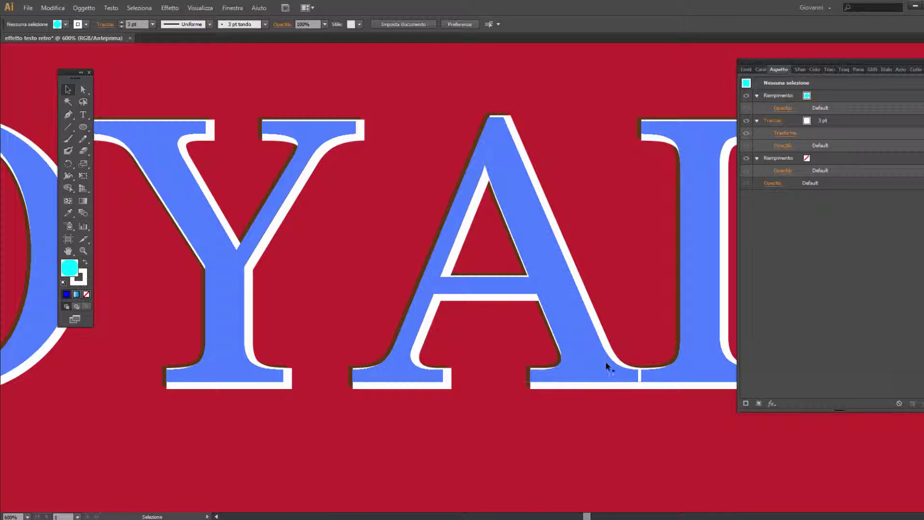
left_click(605, 361)
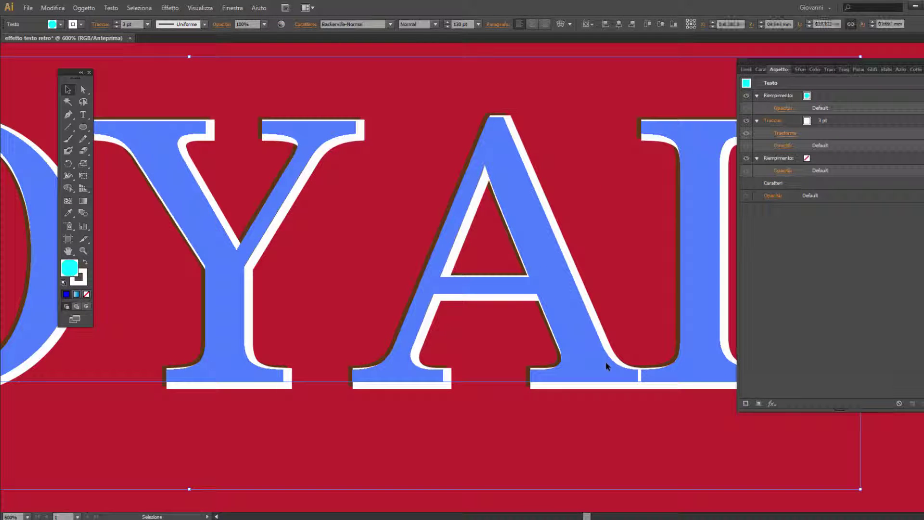
left_click(835, 96)
- Duplicate the ROYAL dot-pattern fill and make the top copy solid Blu RGB
left_click(758, 403)
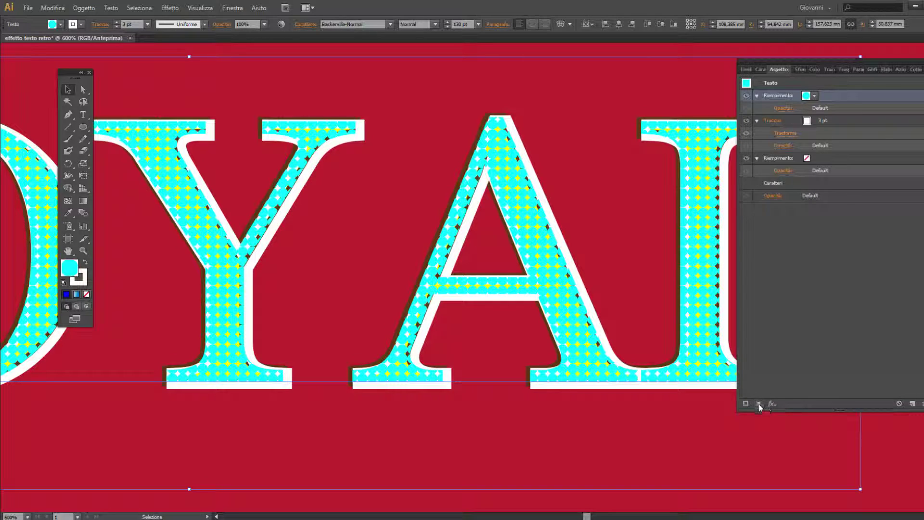
left_click_drag(813, 95, 819, 100)
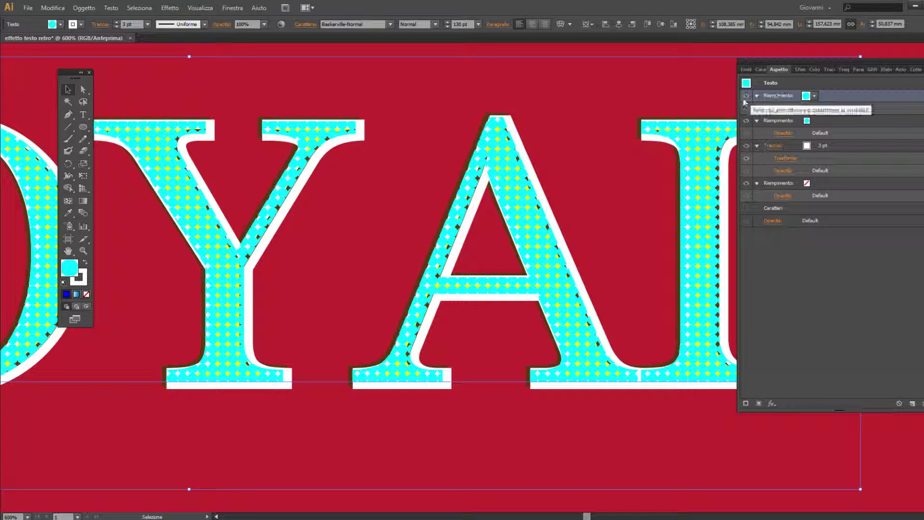
left_click(815, 96)
left_click(767, 113)
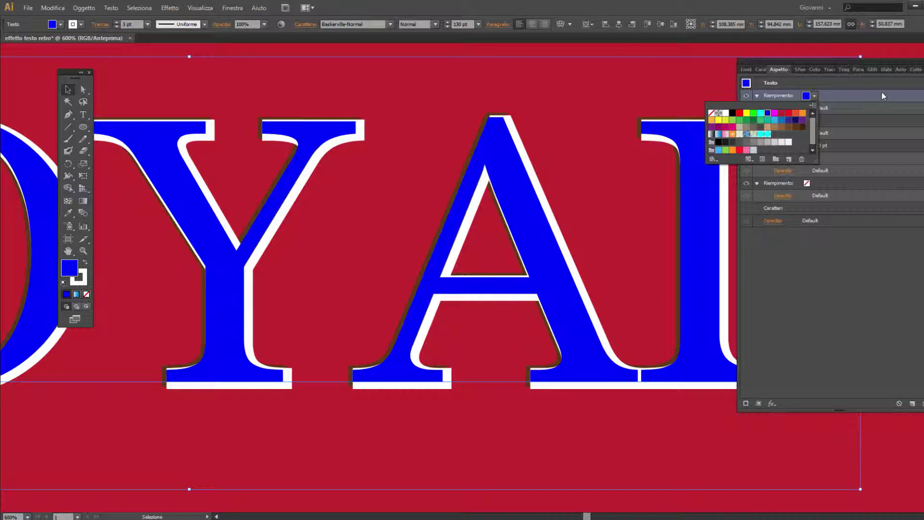
key("Return")
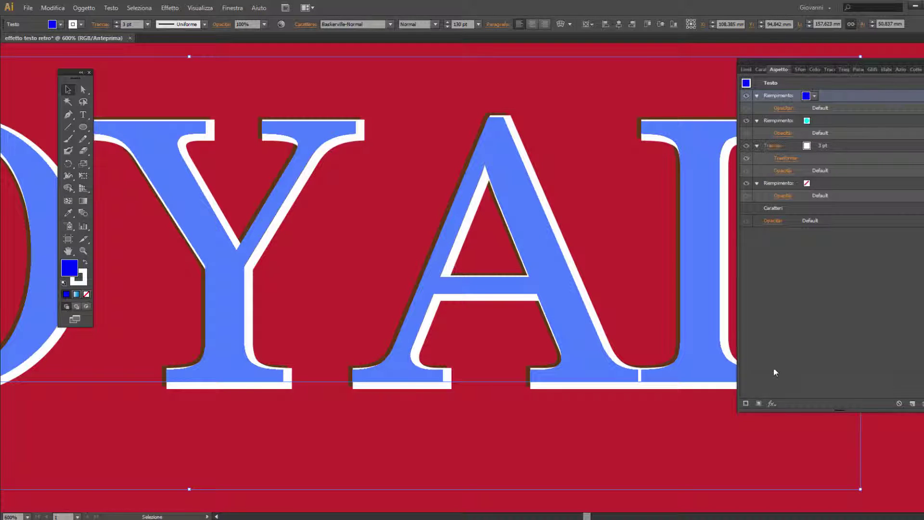
left_click(772, 403)
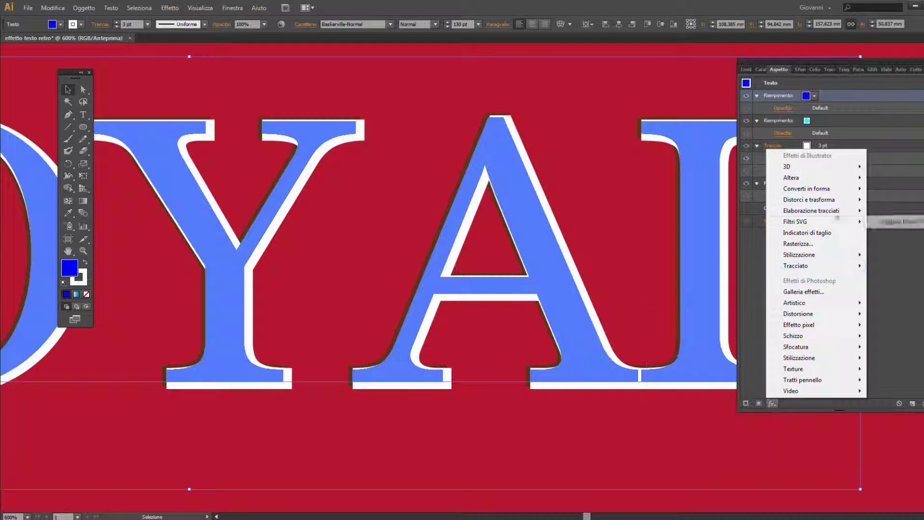
mouse_move(808, 199)
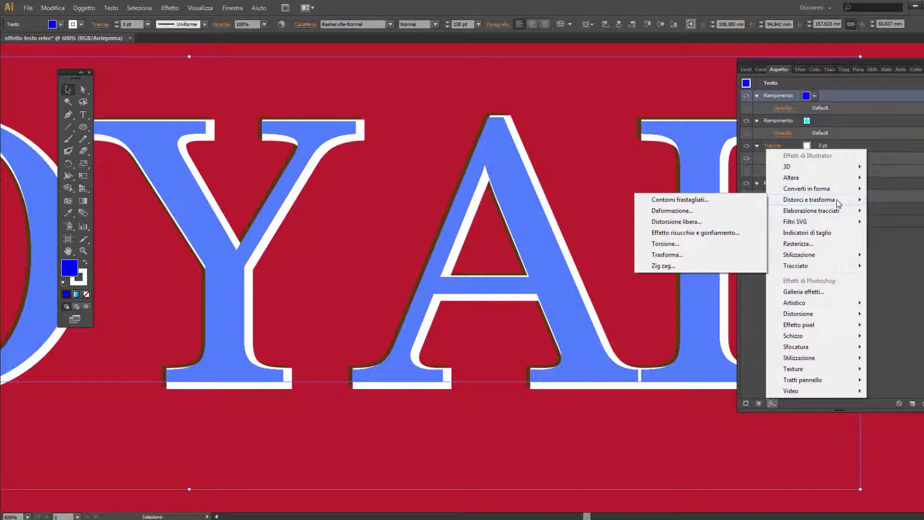
- Apply a Transform effect to the blue fill: 0,1 mm horizontal and vertical offsets, 20 copies
left_click(710, 254)
key("Tab")
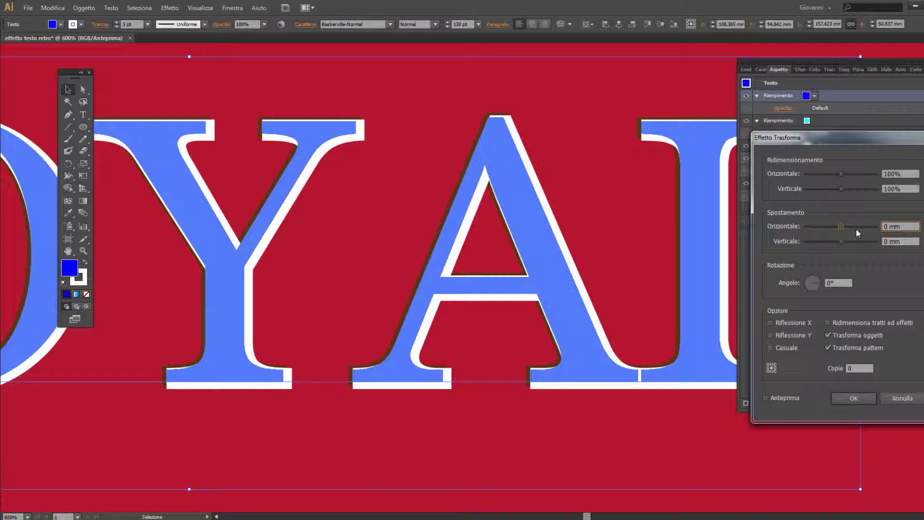
type("1")
key("Tab")
key("shift+Tab")
type("0,1")
key("Tab")
type("0,1")
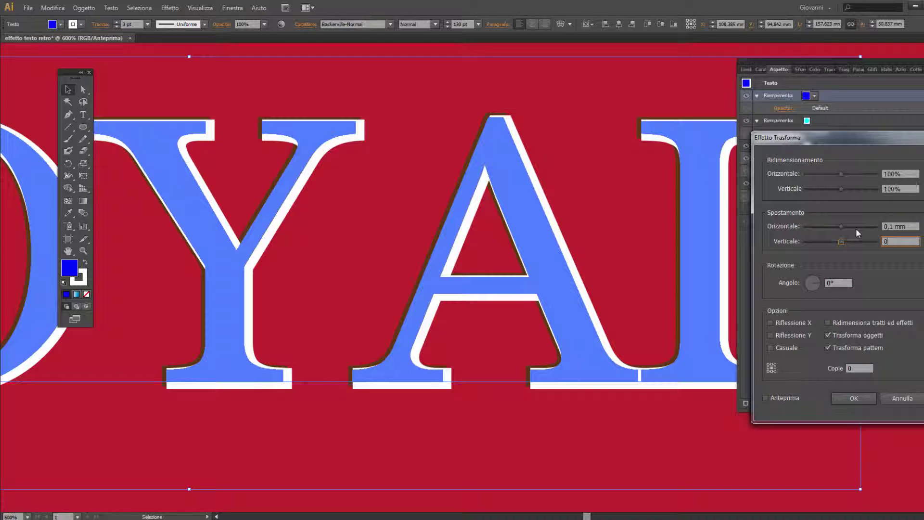
key("Tab")
left_click(765, 397)
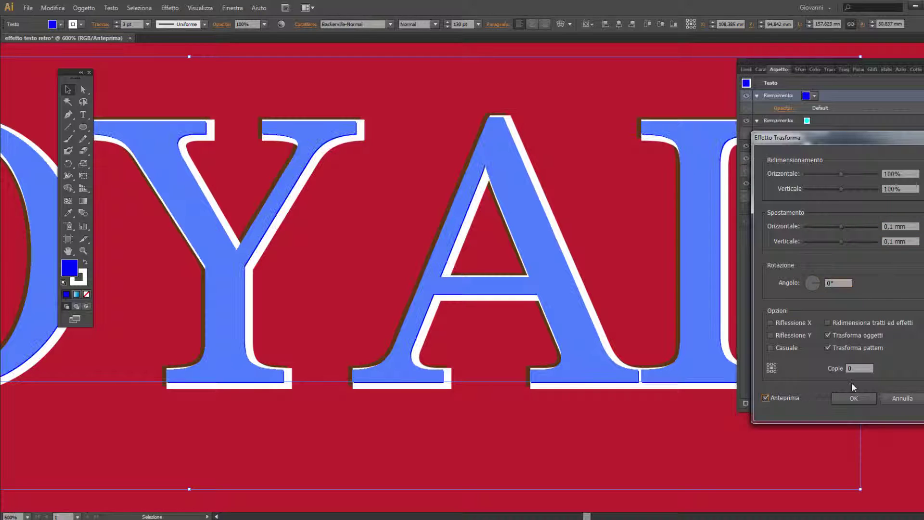
left_click(855, 368)
type("20")
key("Tab")
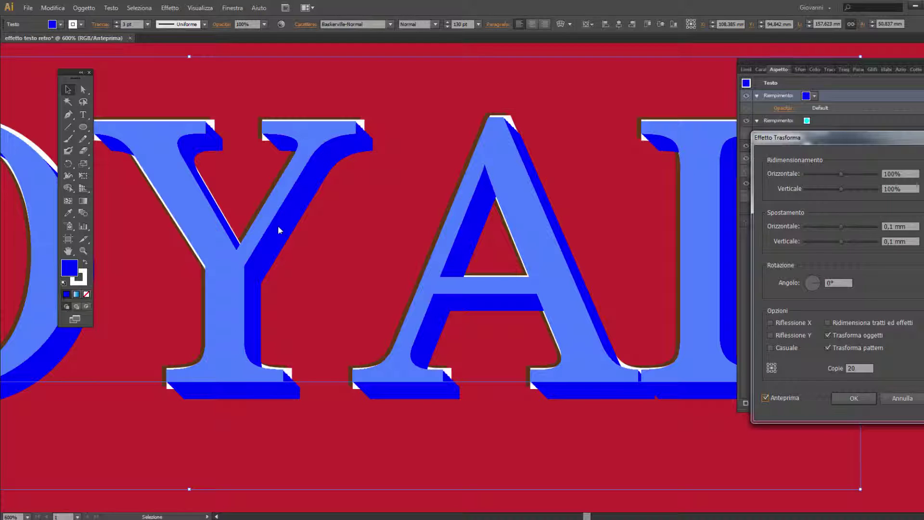
left_click(861, 400)
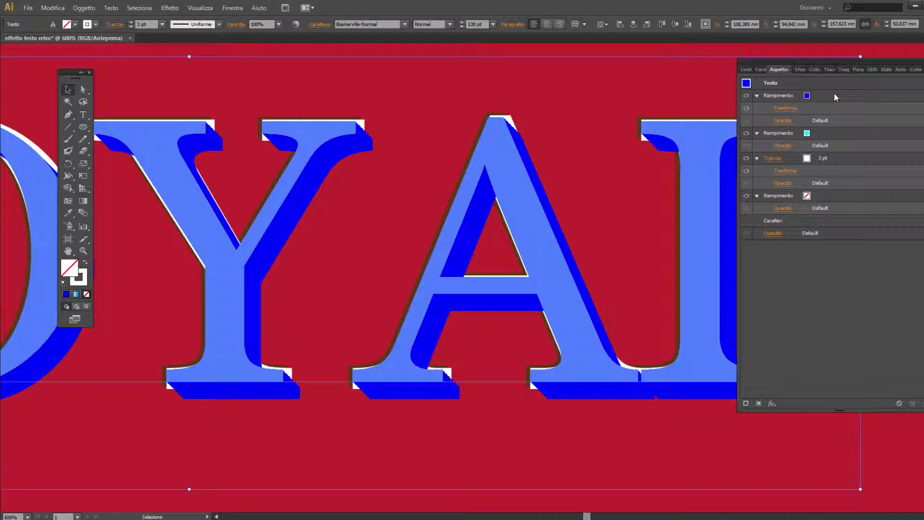
- Drag the blue extrusion fill below the cyan dot fill, then deselect to inspect ROYAL
left_click_drag(833, 95, 835, 219)
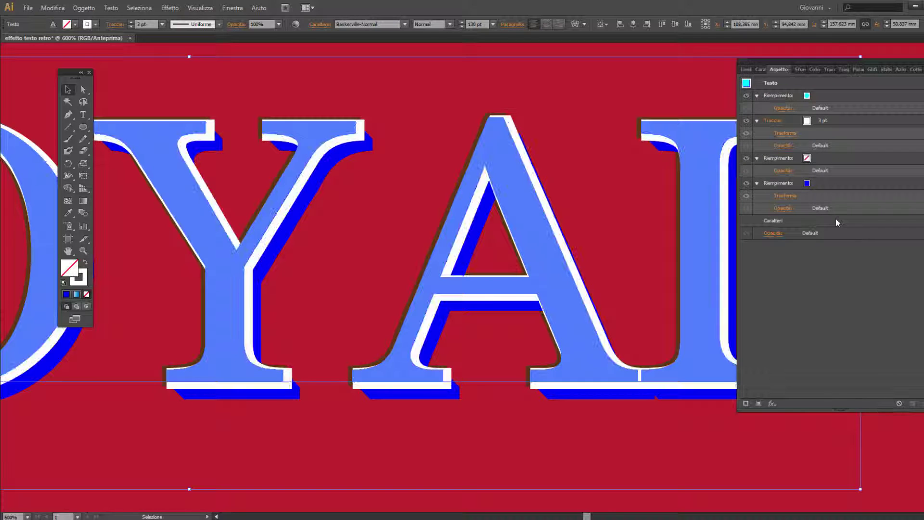
left_click(902, 466)
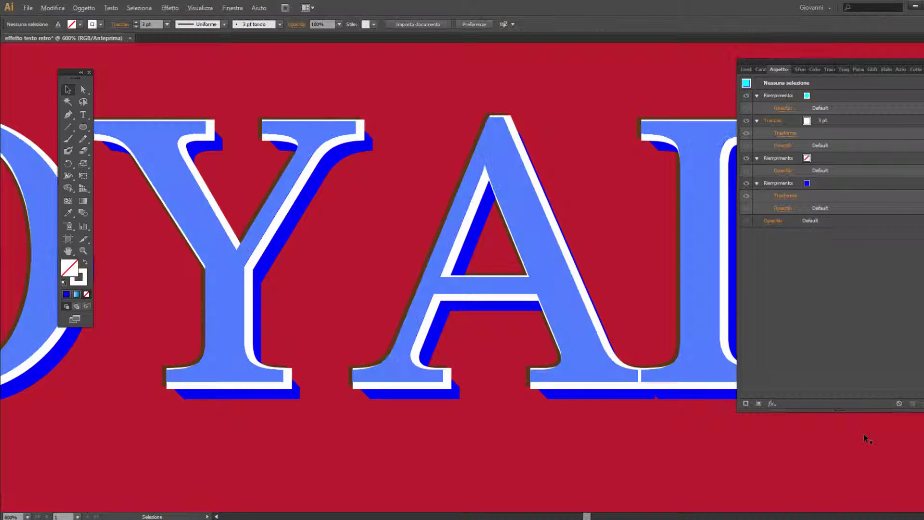
scroll(862, 435, "down", 1)
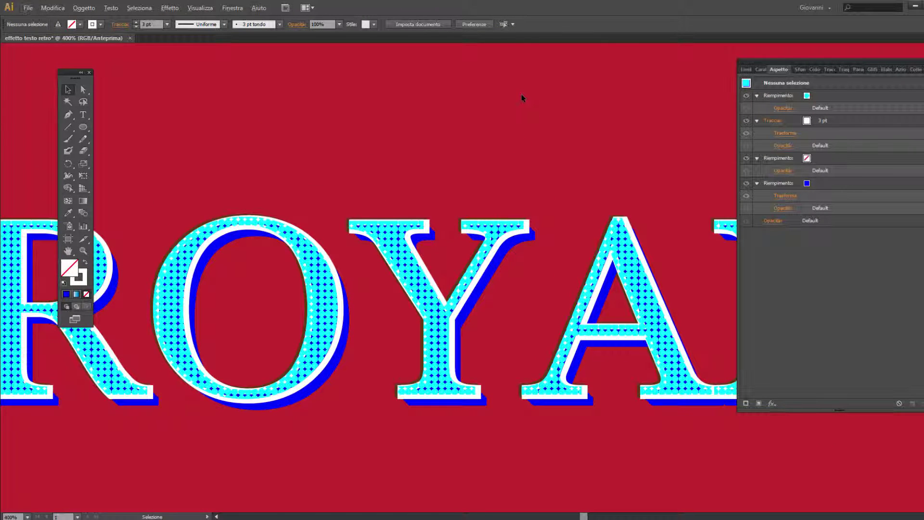
scroll(524, 97, "down", 1)
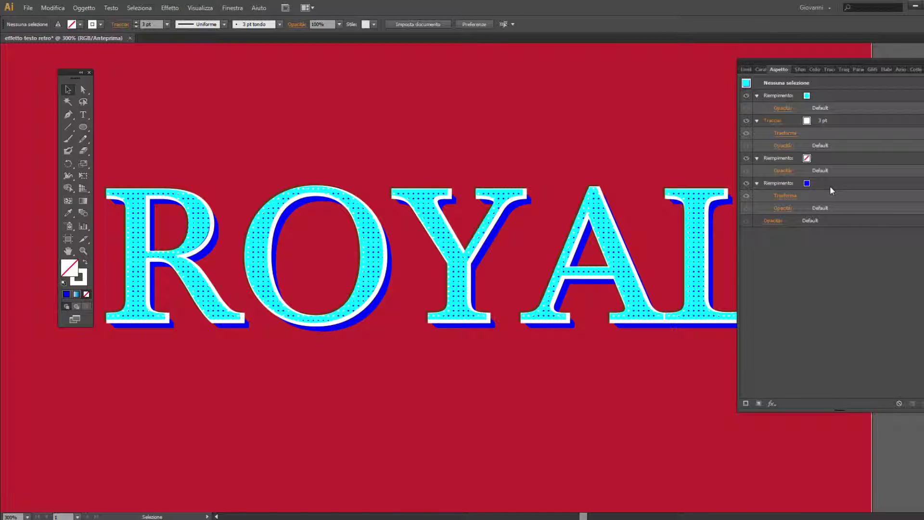
scroll(630, 118, "down", 1)
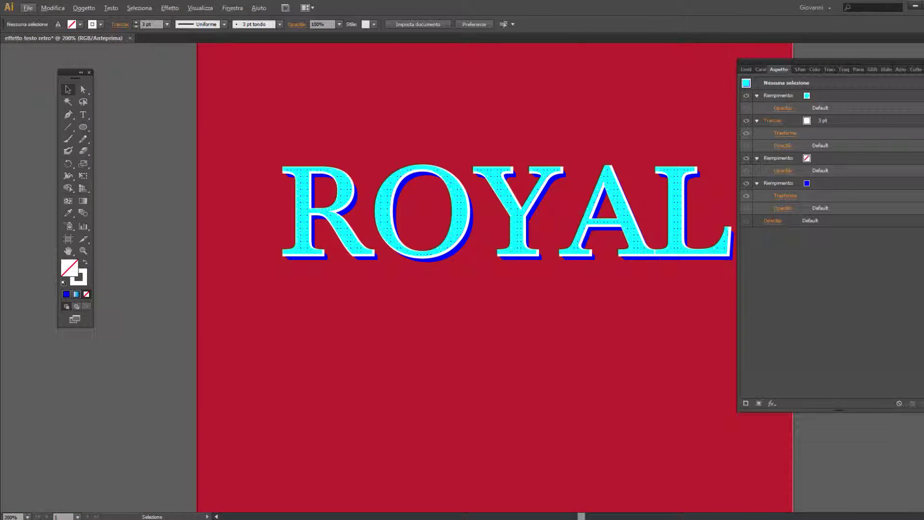
scroll(701, 142, "up", 2)
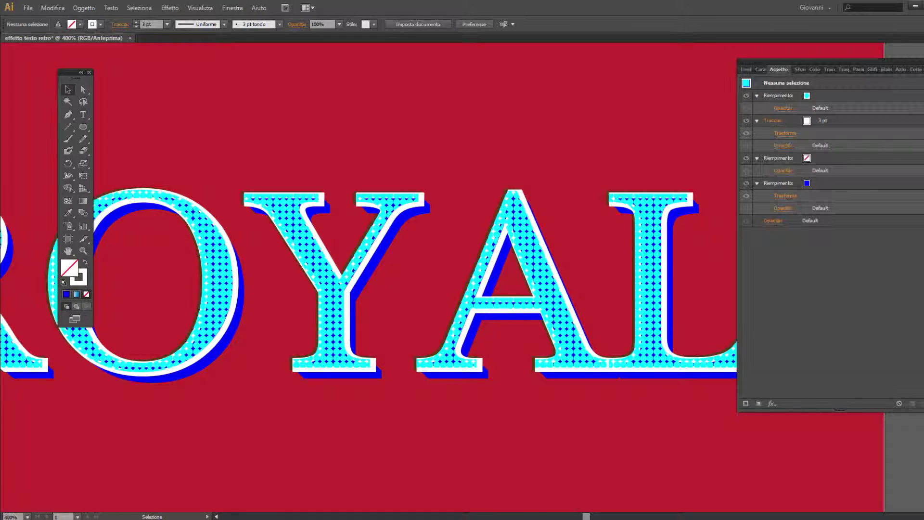
scroll(586, 310, "up", 1)
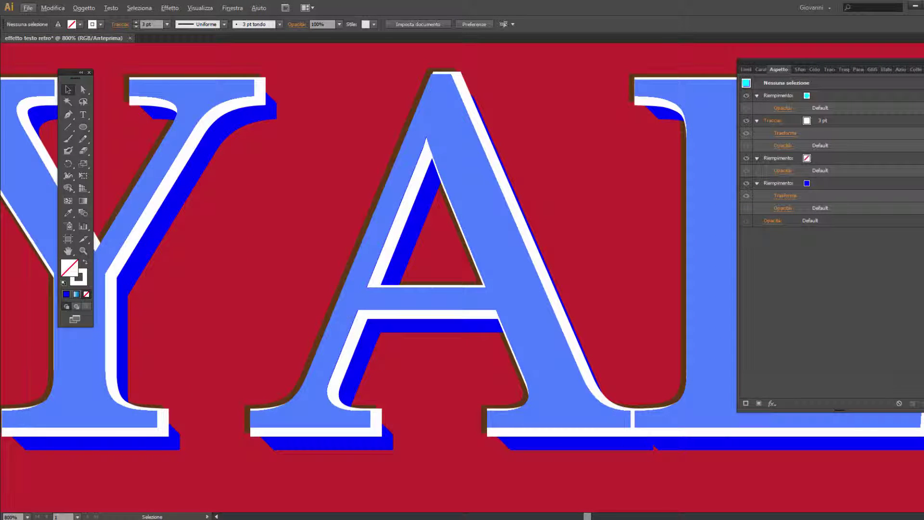
scroll(901, 505, "down", 3)
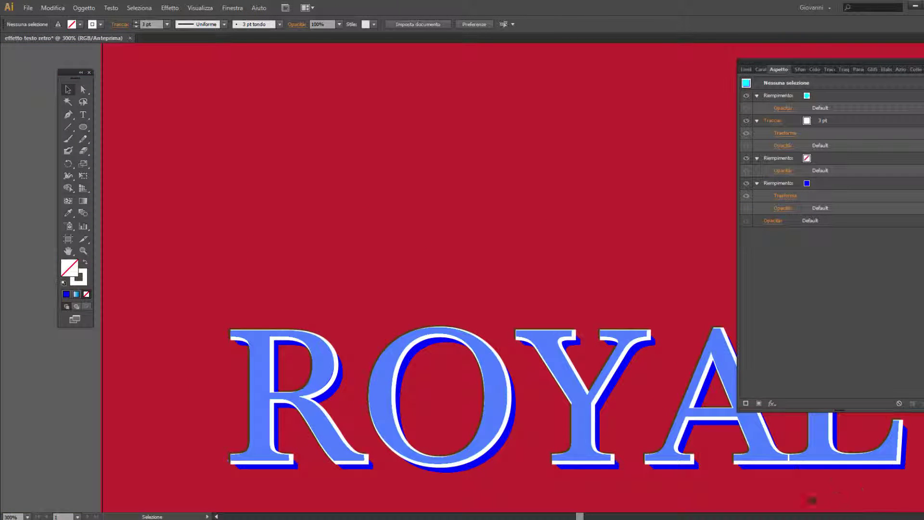
scroll(494, 144, "down", 1)
scroll(458, 140, "down", 1)
scroll(432, 127, "down", 1)
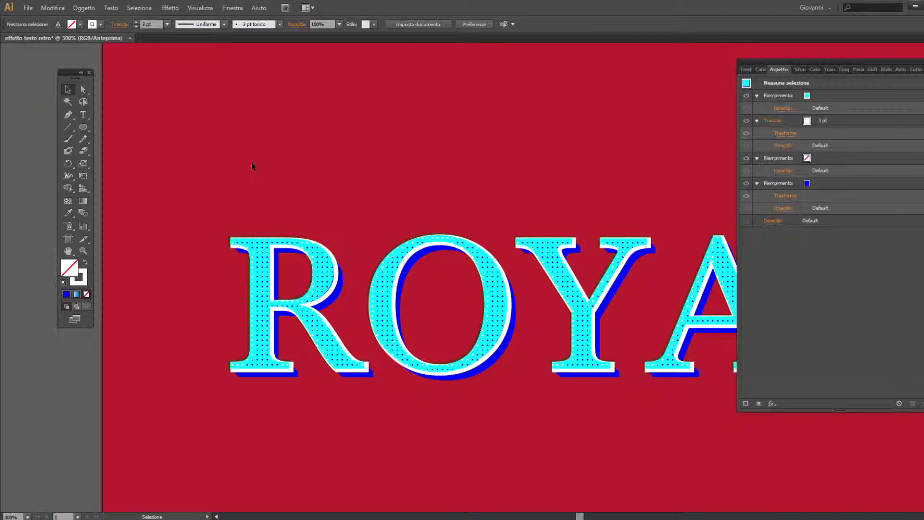
- Give the blue extrusion fill an Ombra esterna: 15% opacity, X 2 mm, Y 1 mm, 0 mm blur
left_click(848, 189)
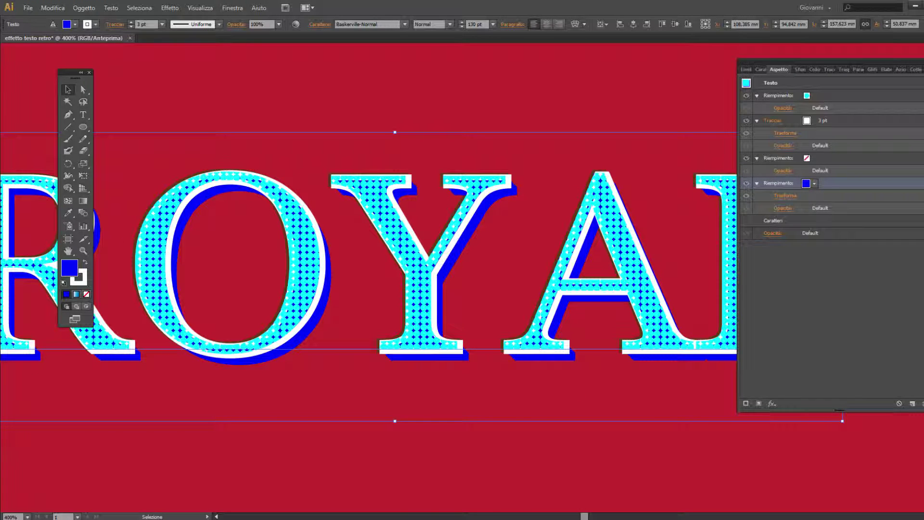
left_click(772, 404)
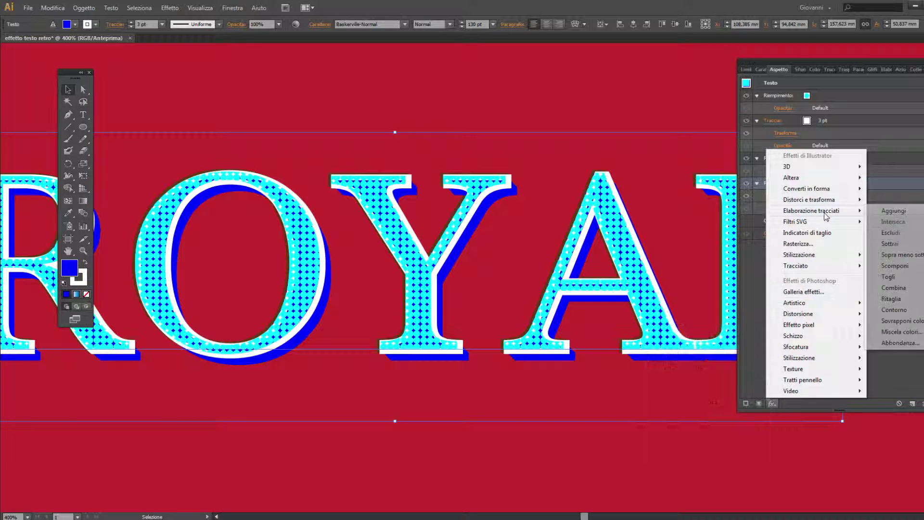
mouse_move(800, 254)
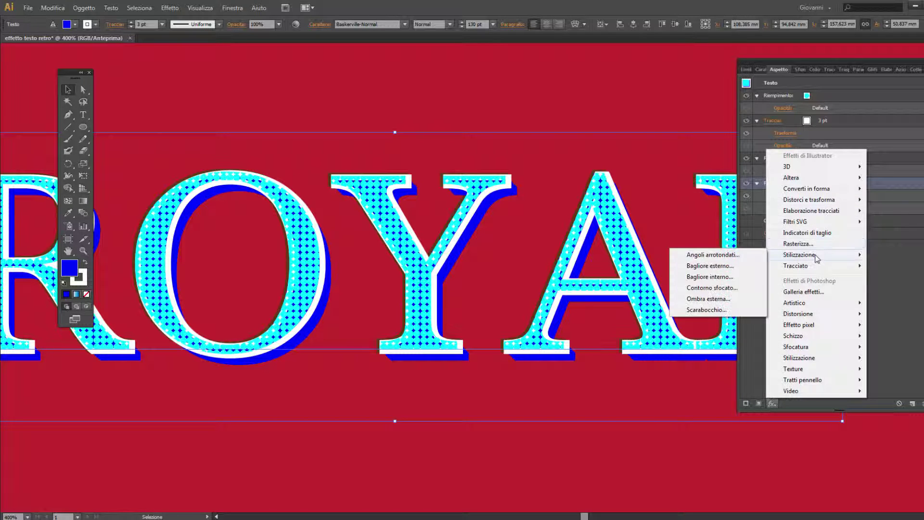
left_click(719, 299)
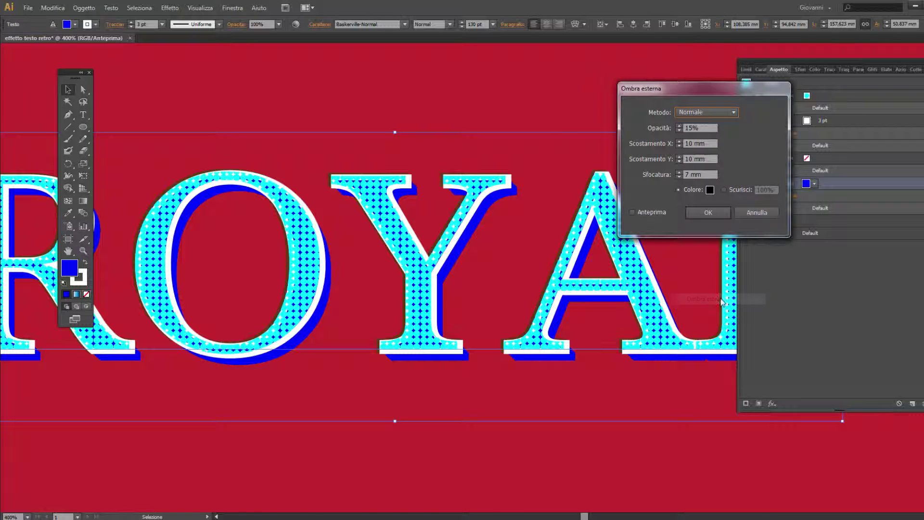
left_click(652, 213)
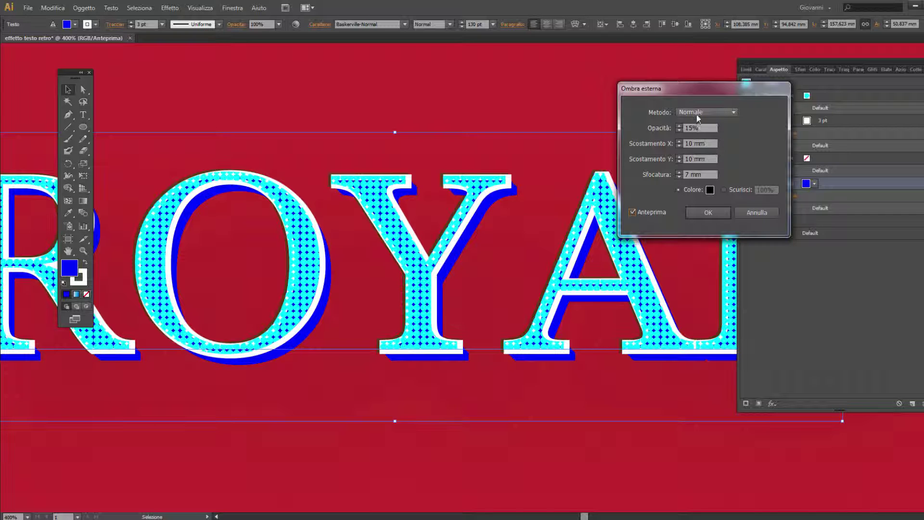
left_click(698, 113)
key("Tab")
key("Tab")
key("Tab")
key("Tab")
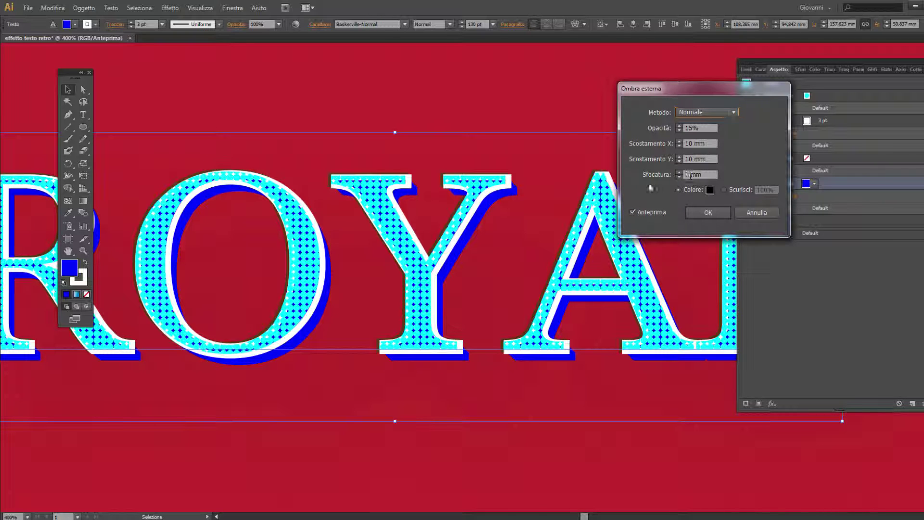
type("1,5")
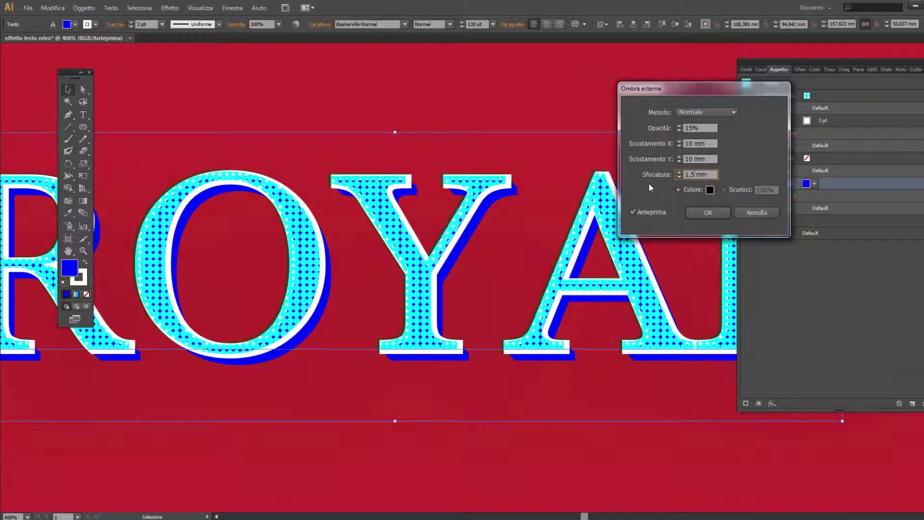
key("Tab")
left_click(679, 144)
type("0")
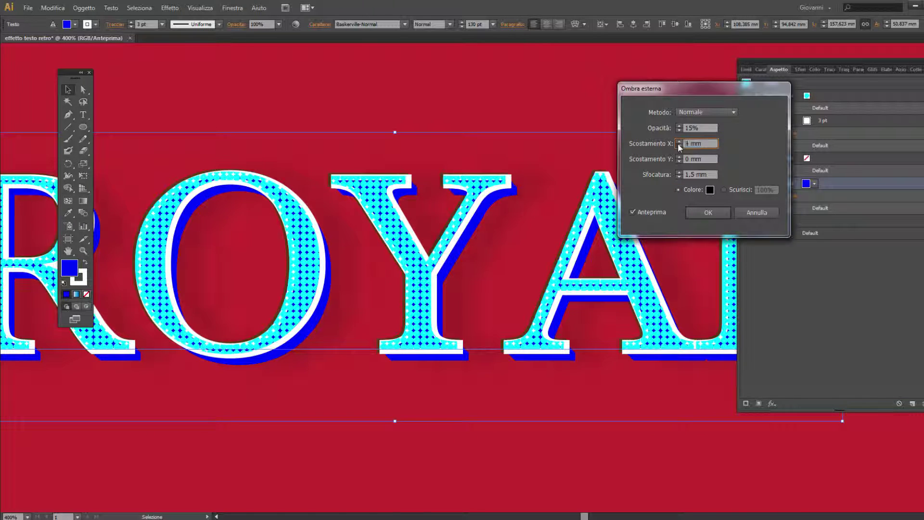
left_click(679, 144)
left_click(679, 176)
left_click(679, 177)
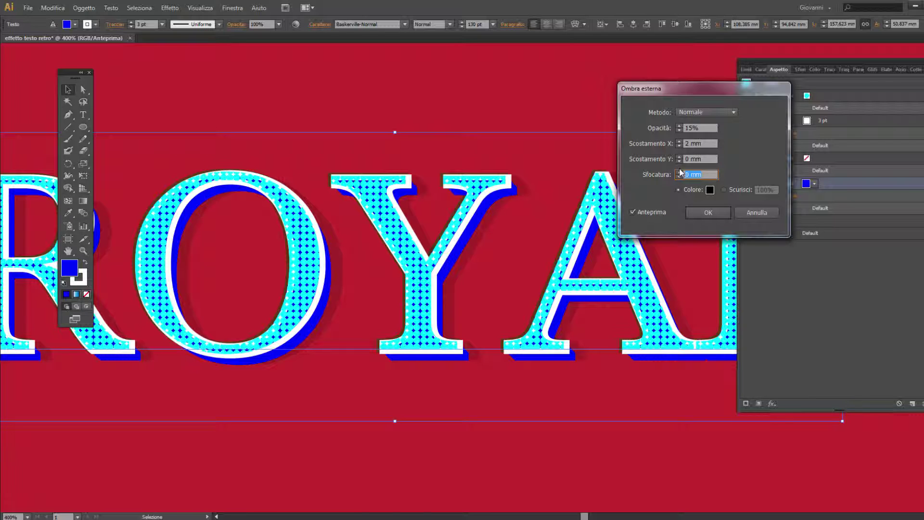
left_click(678, 157)
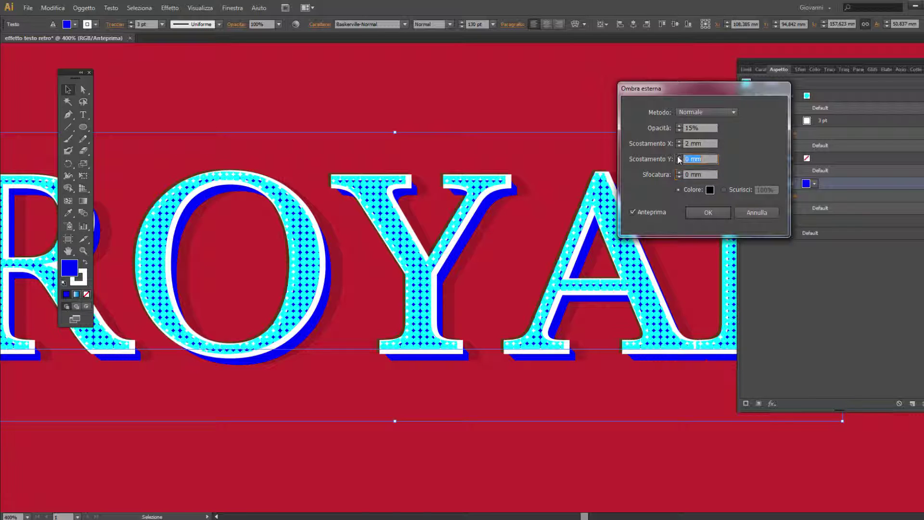
type("1")
left_click(711, 212)
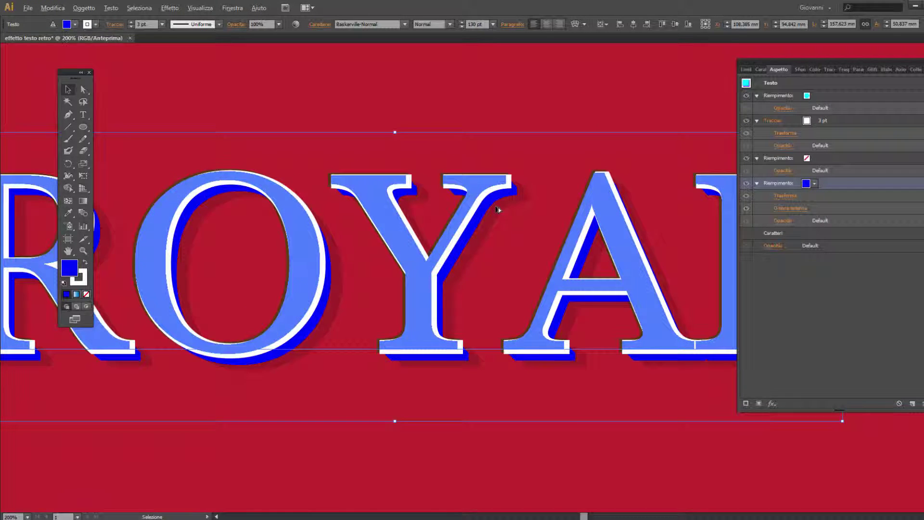
scroll(498, 207, "down", 2)
left_click(541, 372)
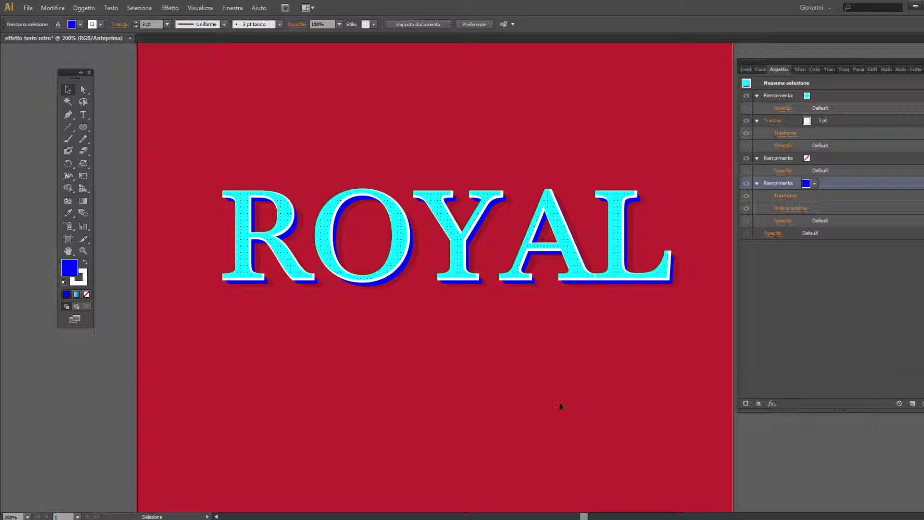
scroll(554, 397, "down", 1)
scroll(503, 337, "up", 1)
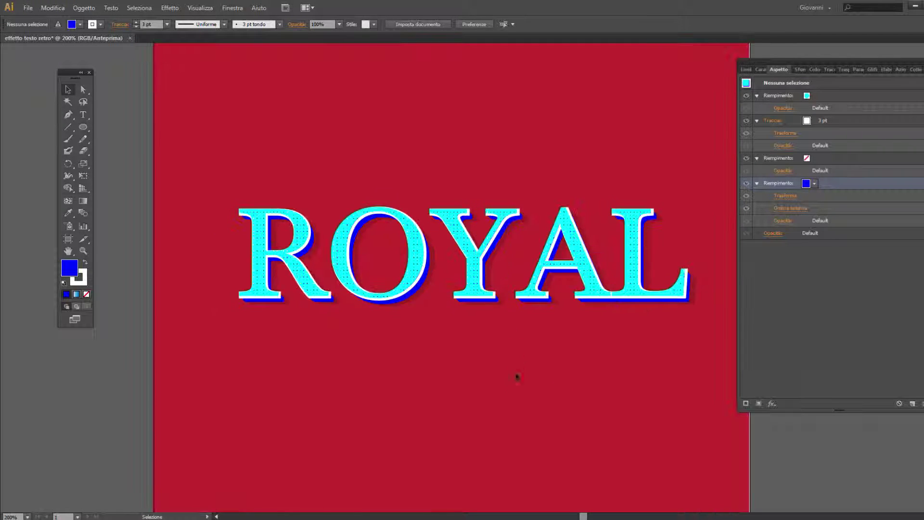
scroll(496, 301, "up", 2)
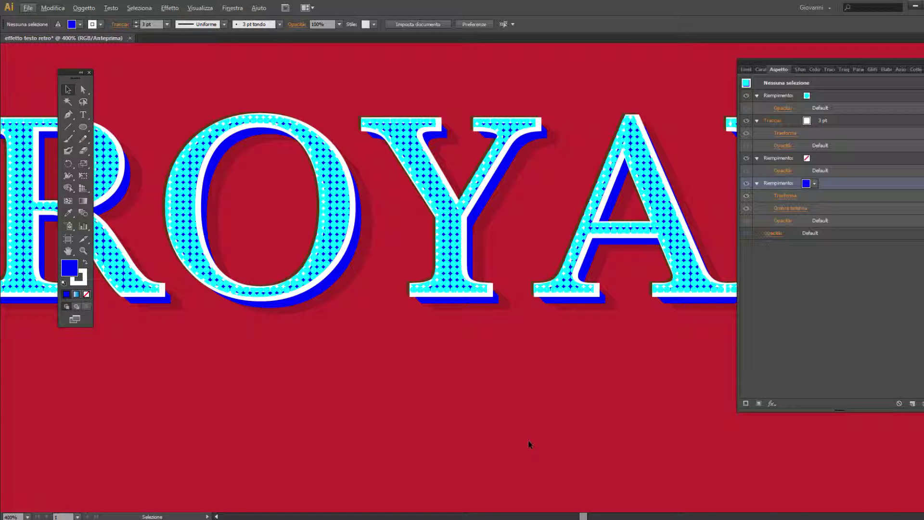
key("ctrl+a")
key("ctrl+plus")
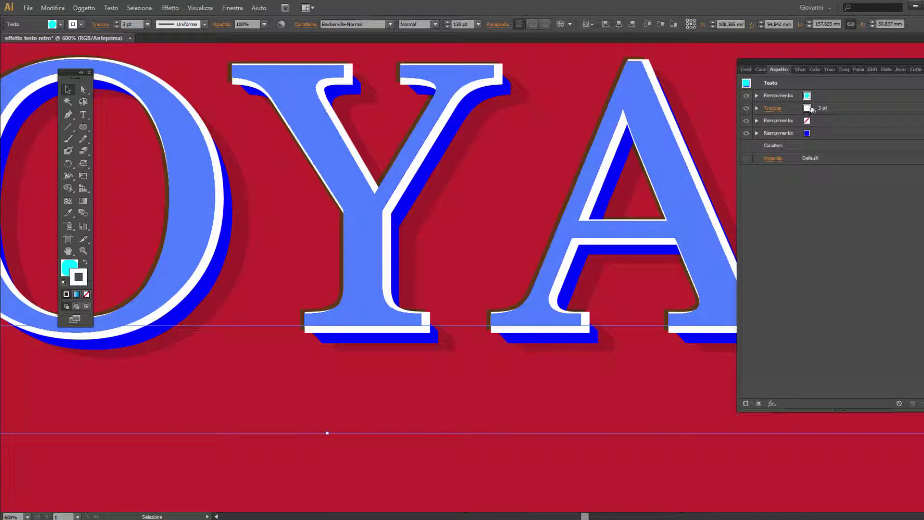
left_click(775, 96)
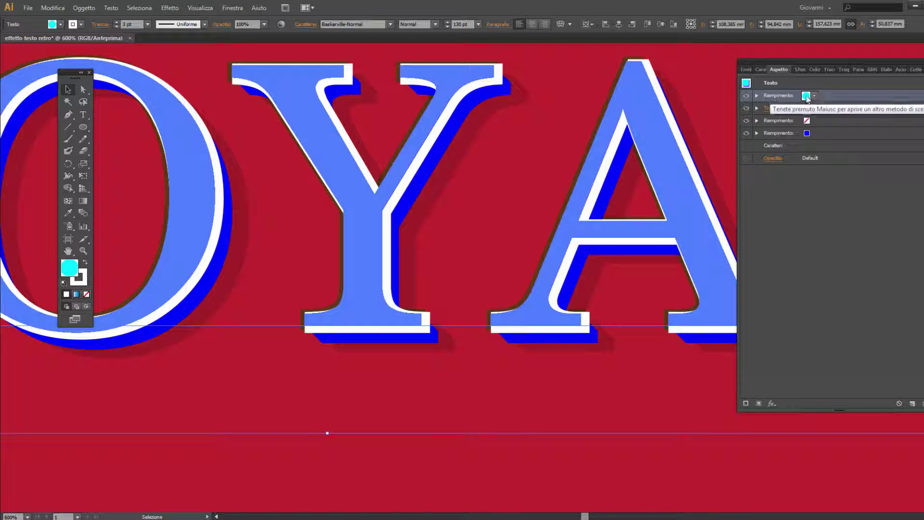
- Drag the white Traccia 3 pt row above the cyan fill, then deselect to check the outline
left_click_drag(781, 95, 782, 112)
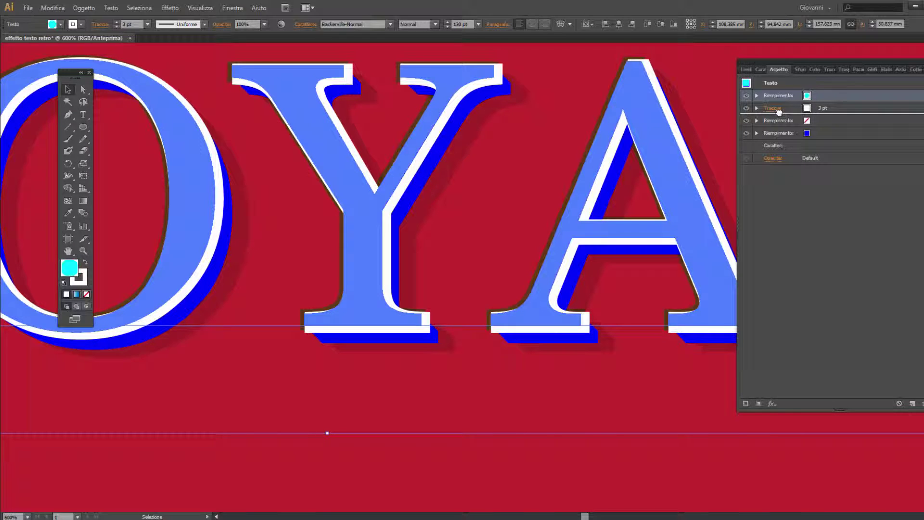
left_click(759, 474)
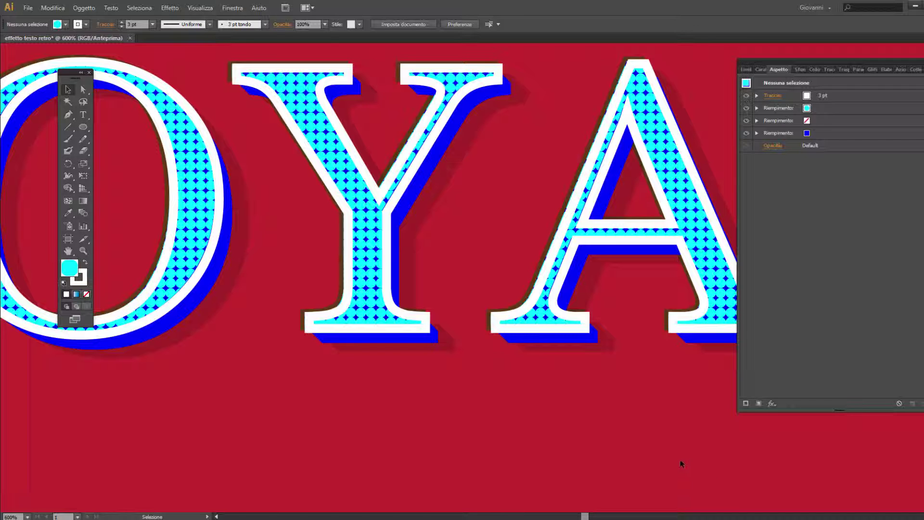
scroll(577, 422, "up", 1)
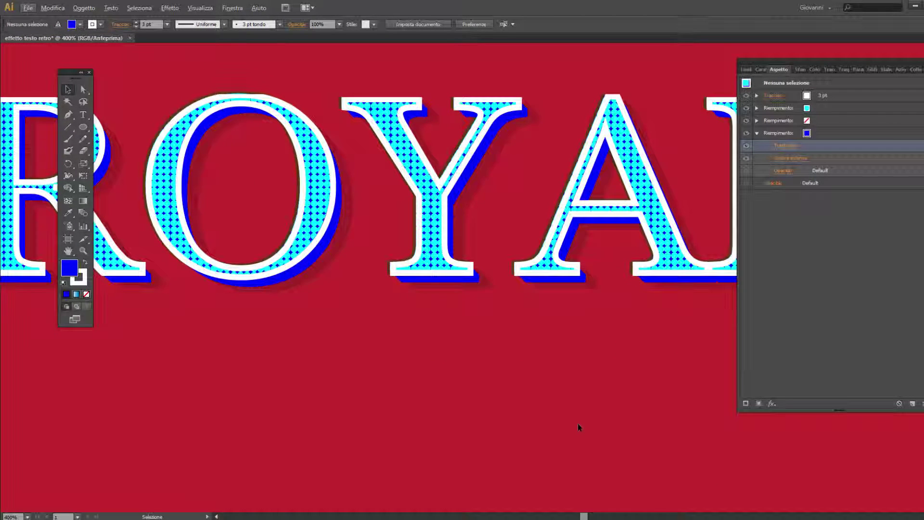
scroll(577, 423, "up", 1)
scroll(577, 423, "up", 1)
scroll(577, 423, "up", 1)
scroll(575, 430, "up", 1)
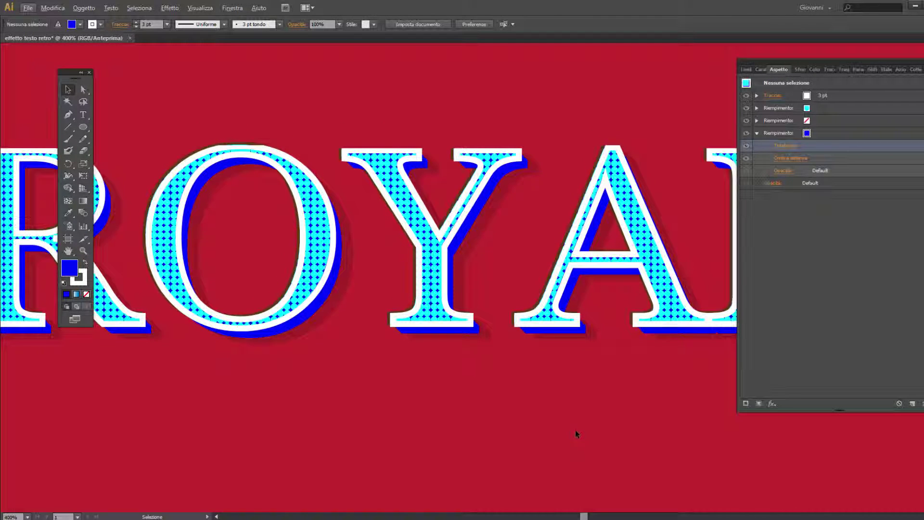
scroll(576, 429, "up", 1)
scroll(573, 434, "up", 1)
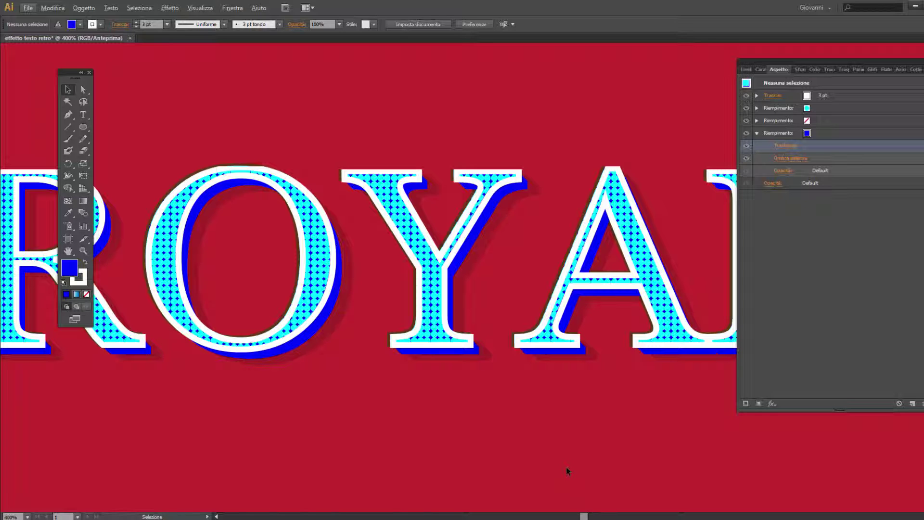
left_click(783, 134)
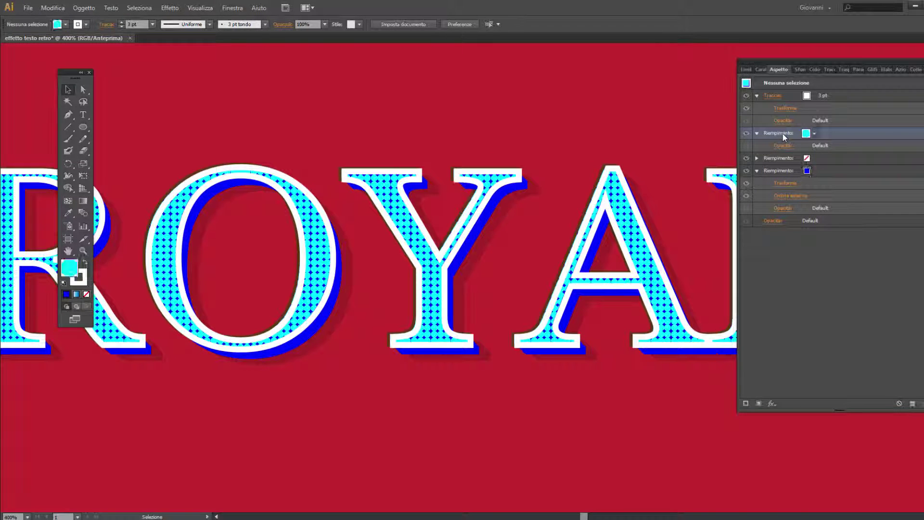
left_click(813, 135)
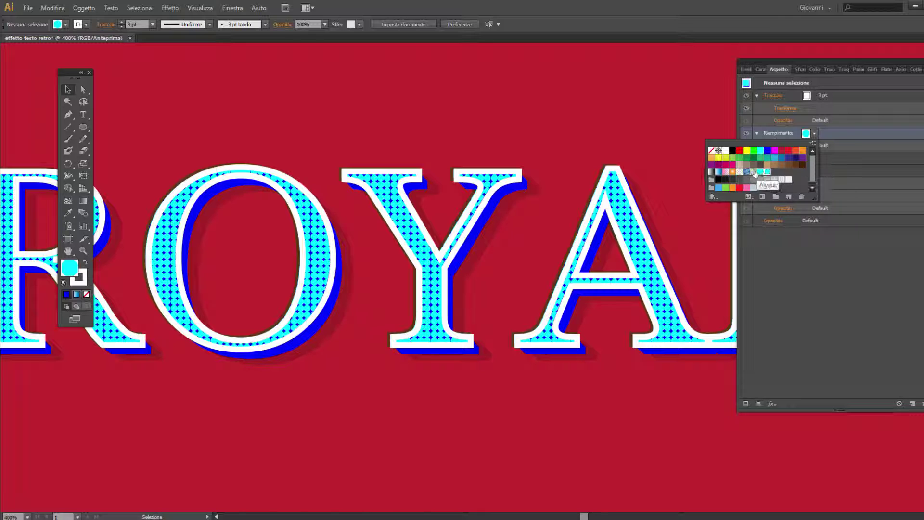
left_click(753, 172)
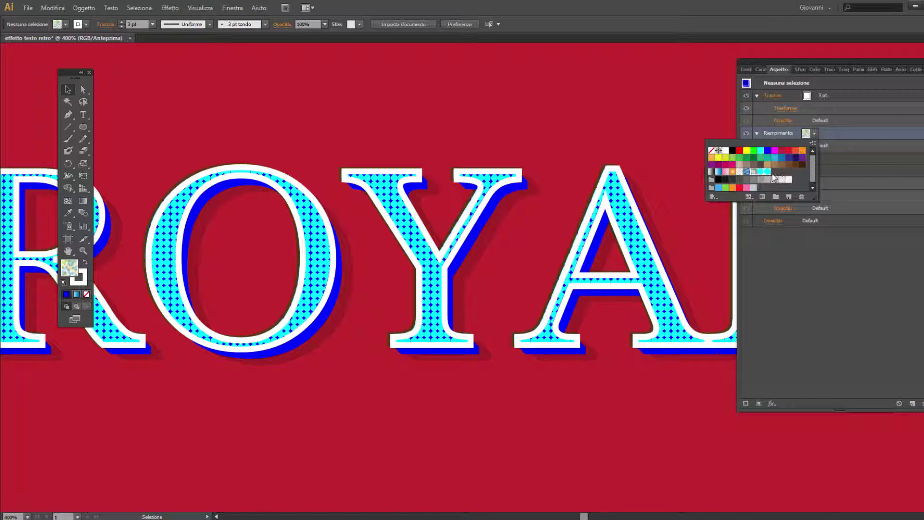
left_click(647, 287)
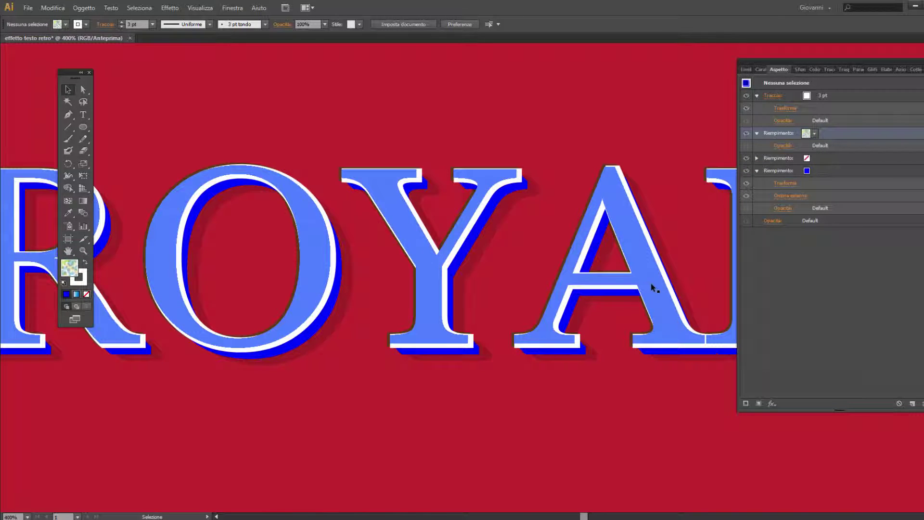
left_click(815, 133)
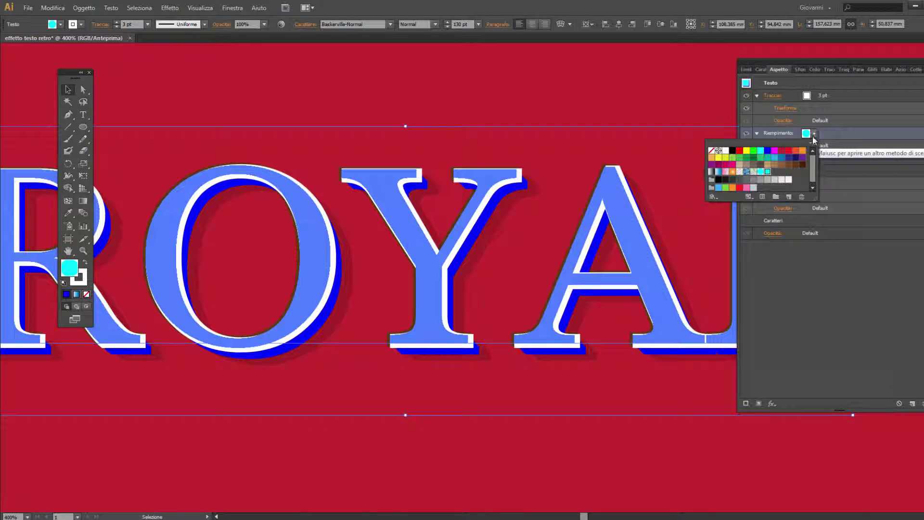
left_click(753, 172)
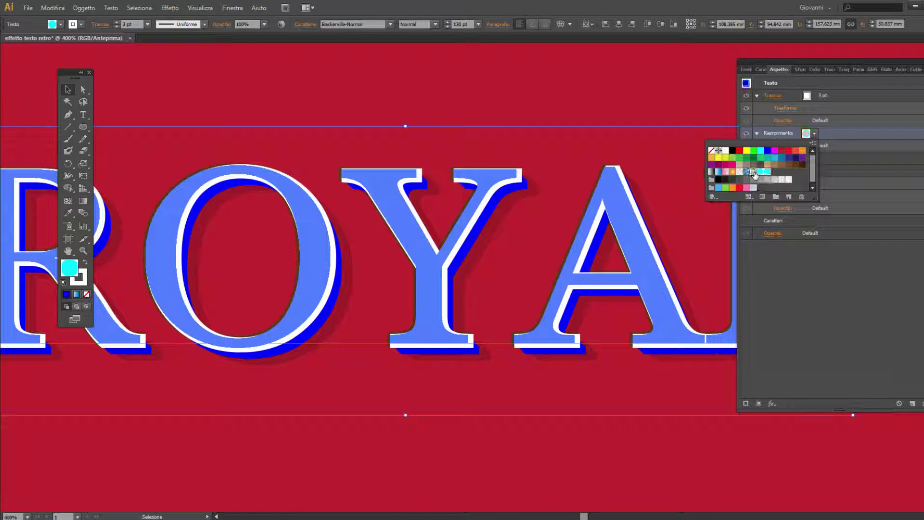
left_click(648, 439)
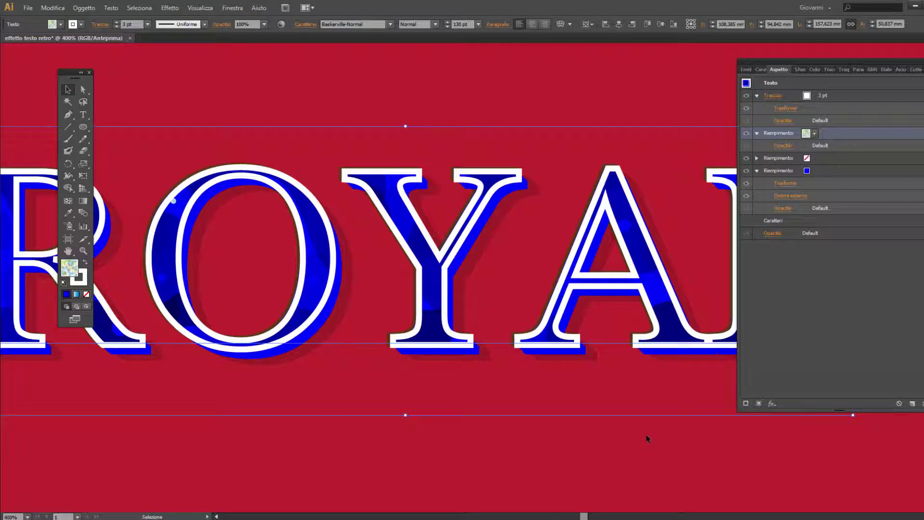
left_click(368, 391)
scroll(395, 360, "down", 2)
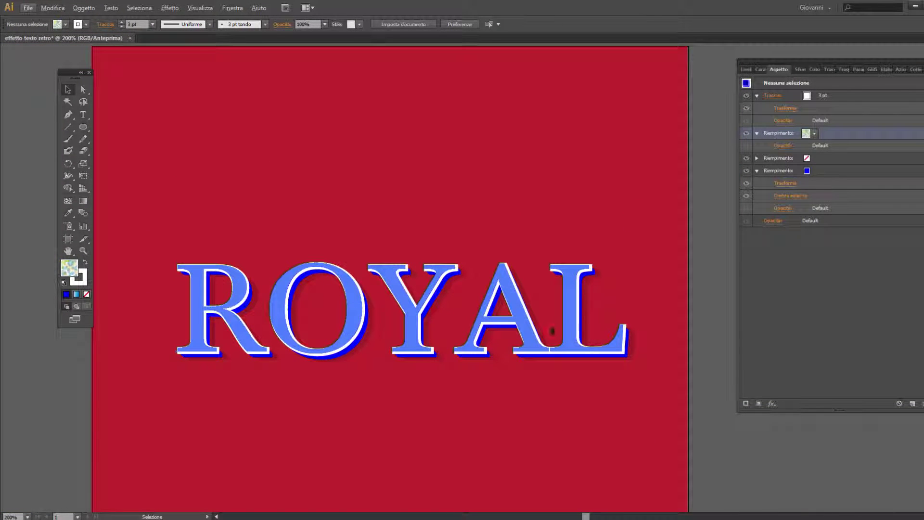
left_click(520, 328)
left_click(814, 133)
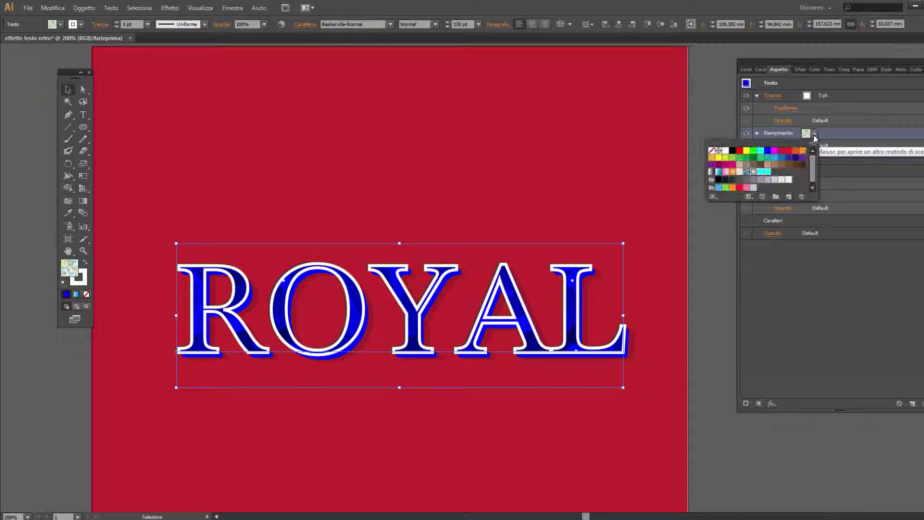
left_click(746, 171)
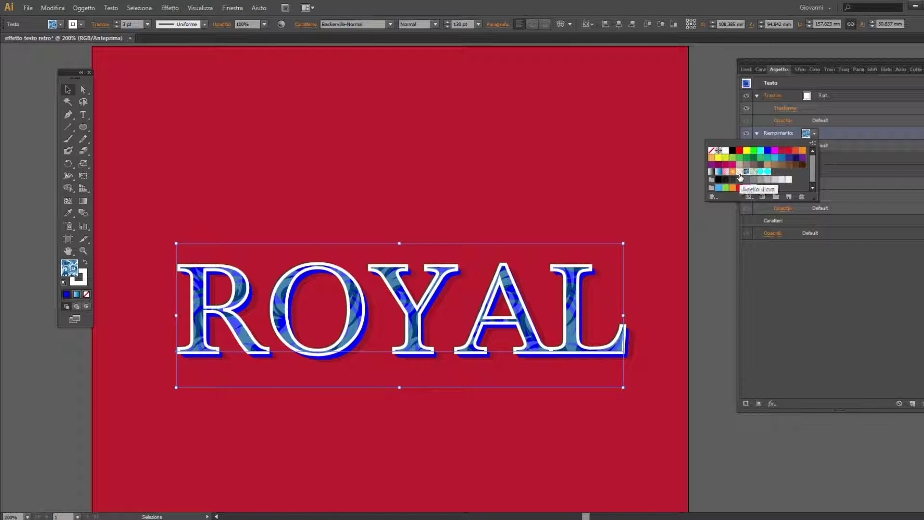
left_click(740, 173)
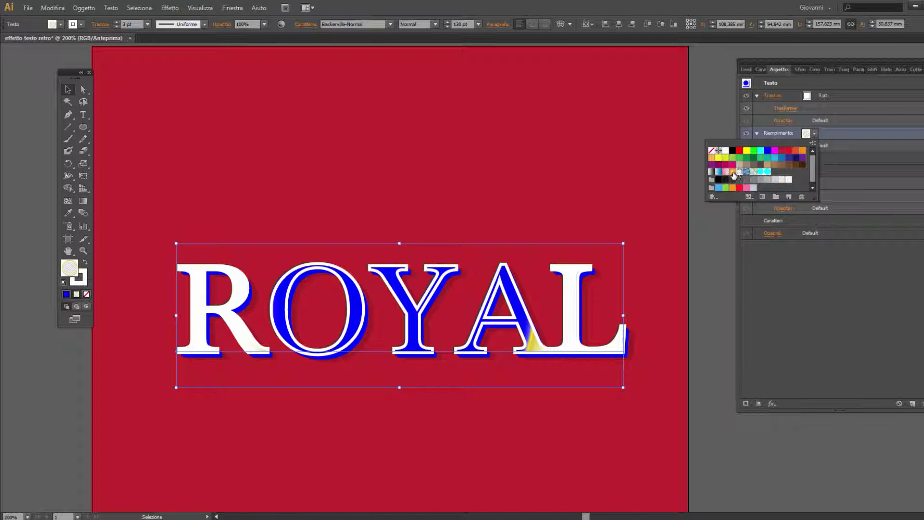
left_click(734, 172)
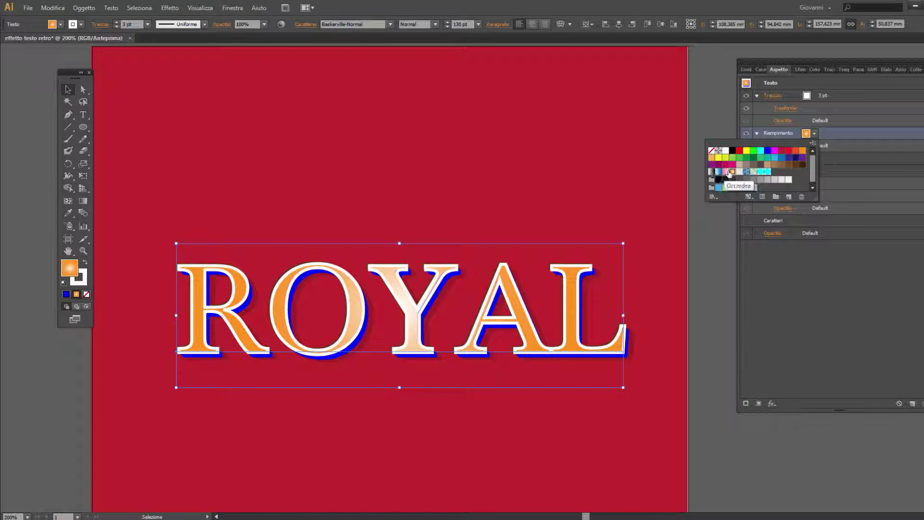
left_click(725, 171)
left_click(717, 172)
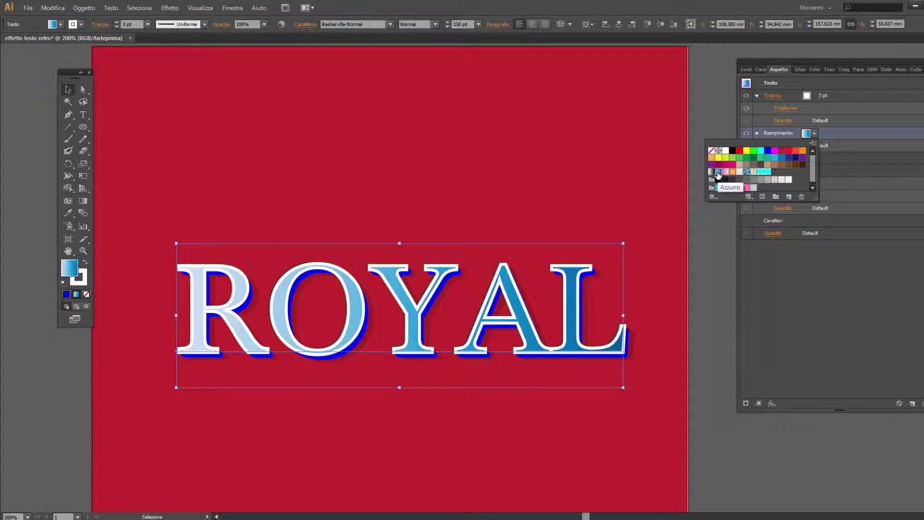
left_click(711, 172)
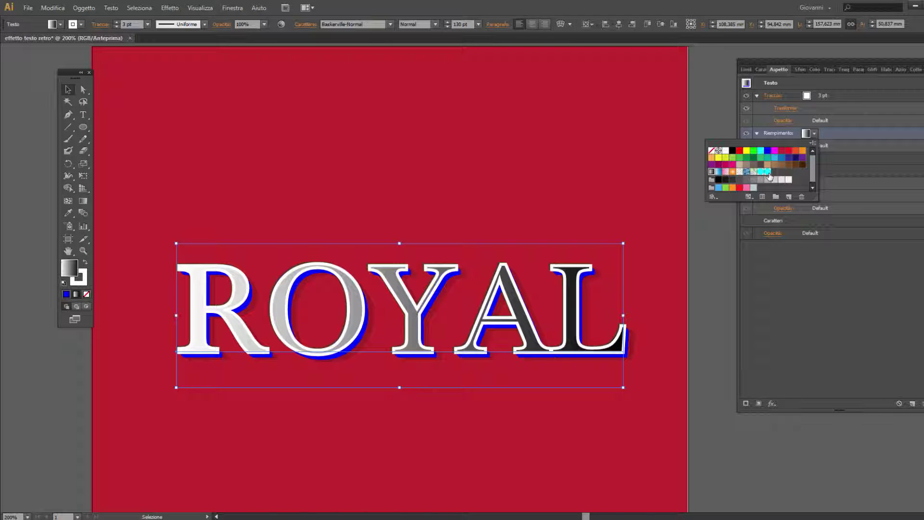
left_click(769, 174)
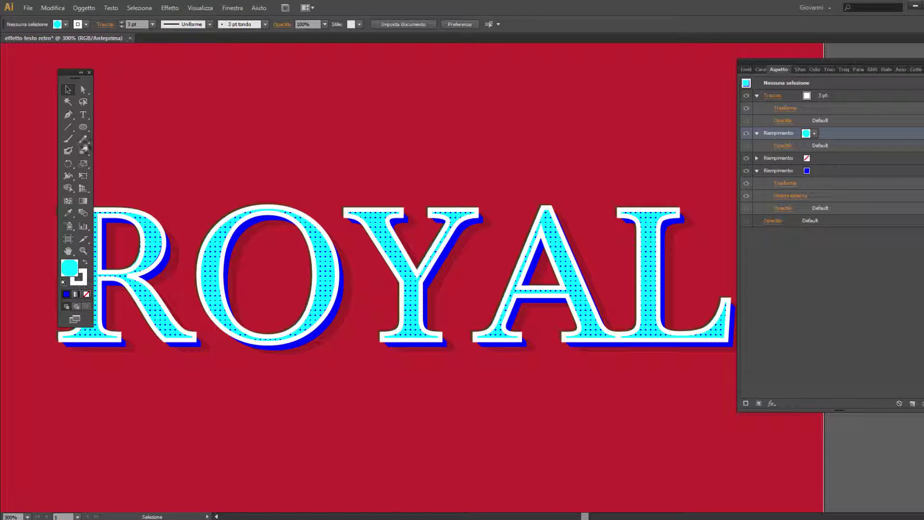
- Draw a tiny circle above the ROYAL lettering with the Ellipse tool
key("l")
left_click_drag(409, 85, 415, 91)
left_click(69, 90)
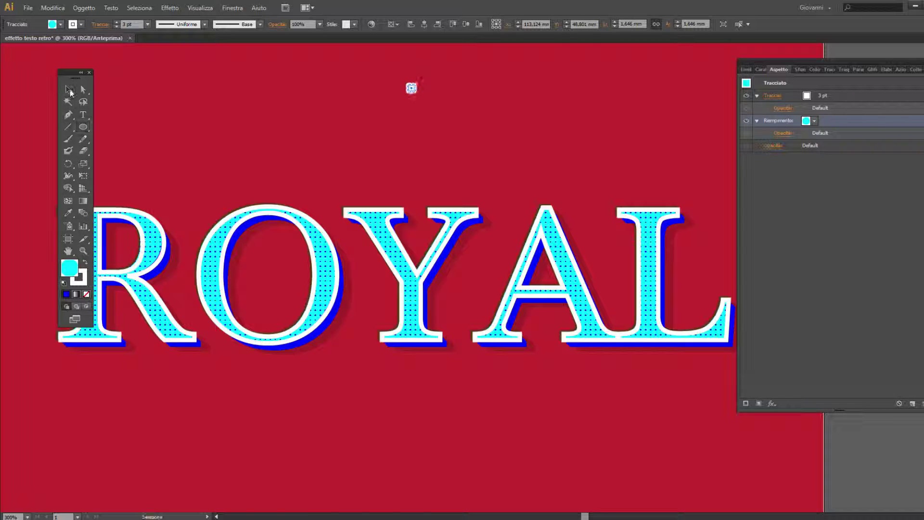
- Give the circle a yellow fill with no stroke and bring up the Finestra menu
left_click(60, 24)
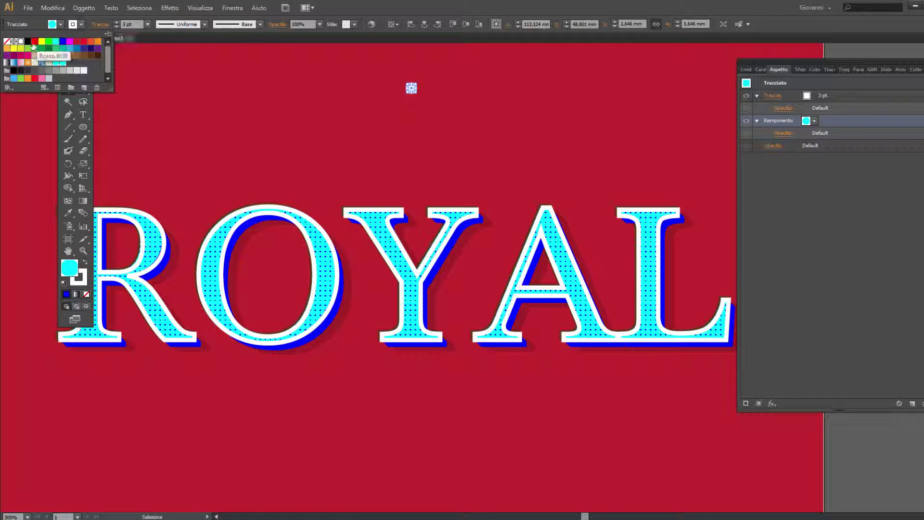
left_click(7, 41)
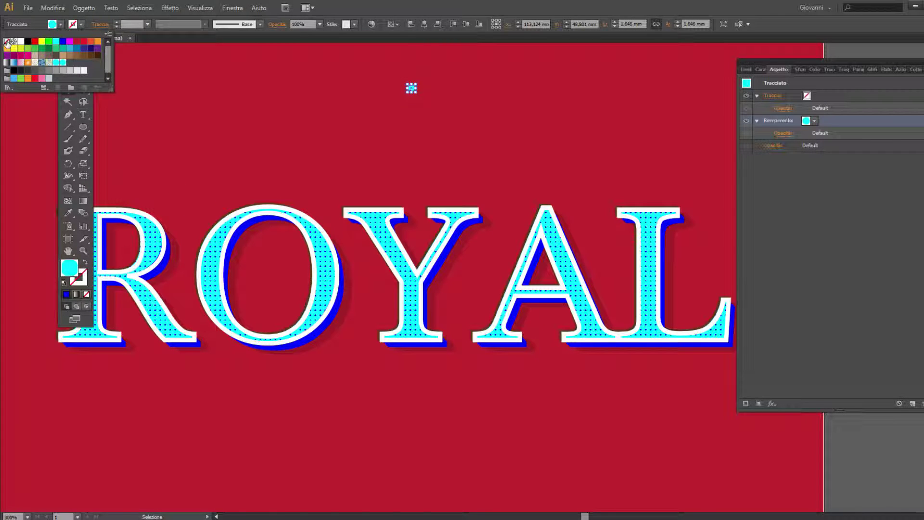
left_click(61, 25)
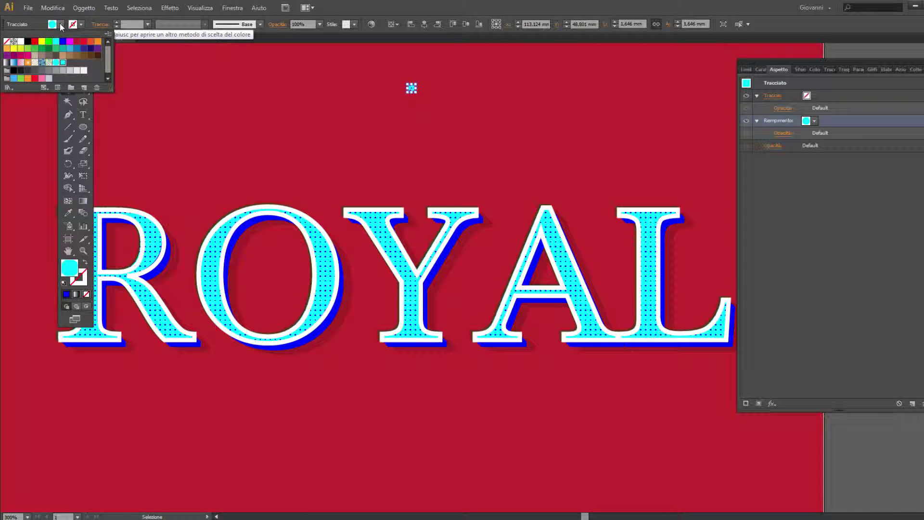
left_click(42, 42)
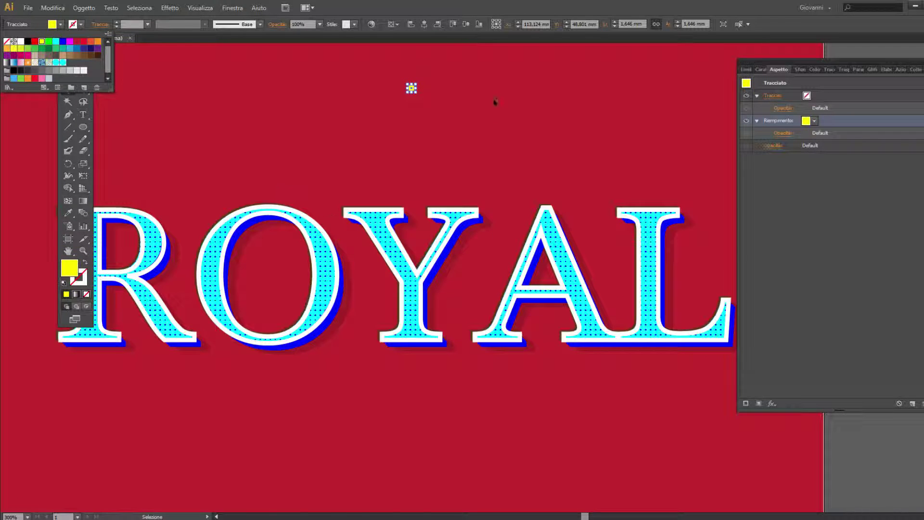
left_click(230, 9)
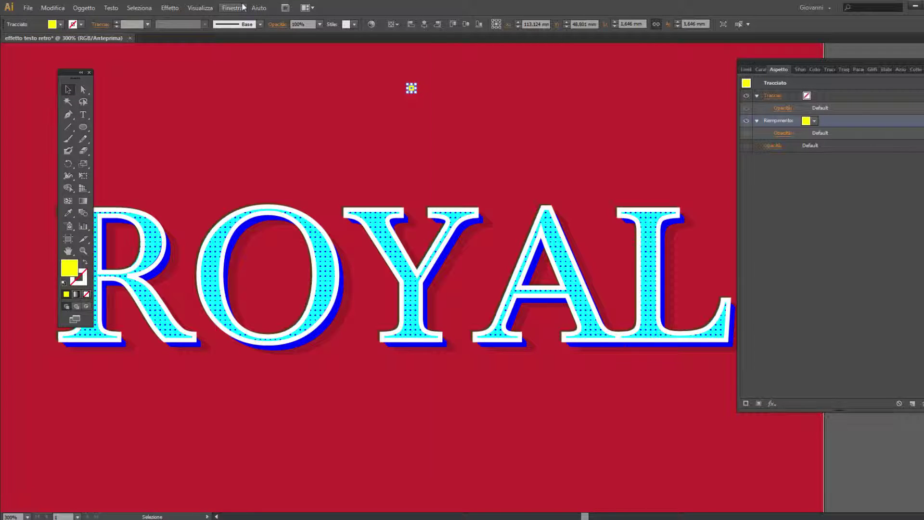
left_click(233, 8)
- Save the yellow dot as a new pattern swatch in Campioni and delete the dot
left_click(273, 179)
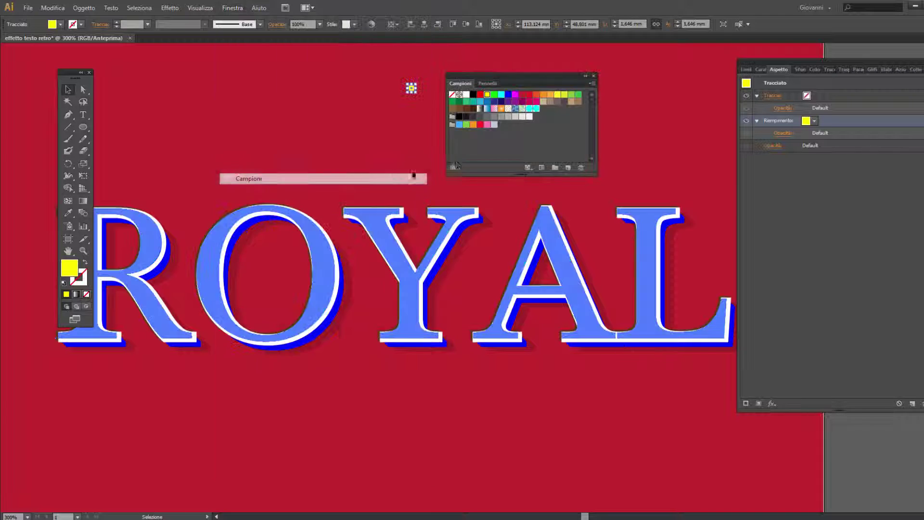
left_click_drag(412, 88, 411, 88)
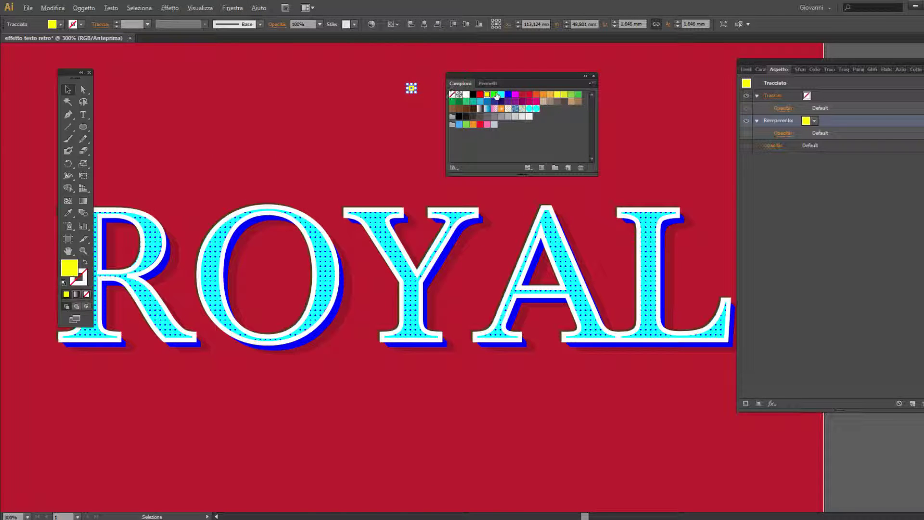
left_click(590, 108)
scroll(624, 120, "up", 2)
scroll(625, 124, "up", 1)
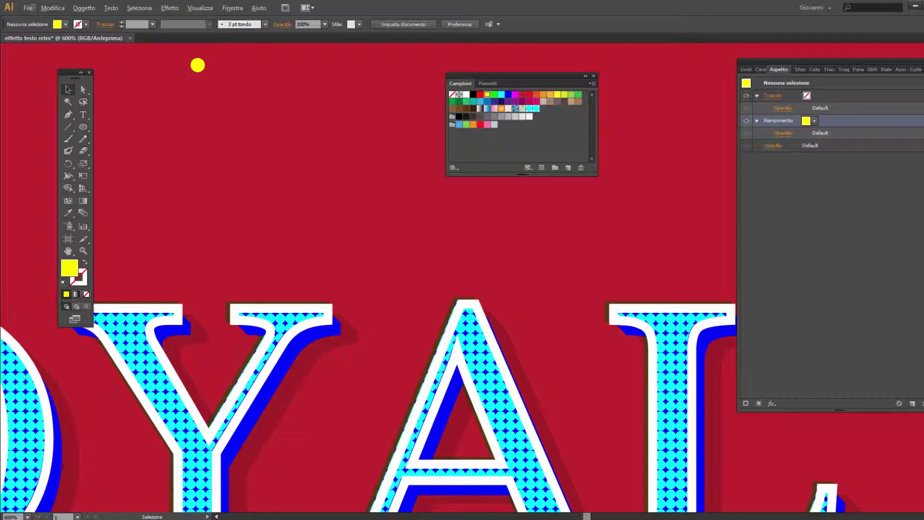
left_click(198, 64)
left_click_drag(201, 65, 575, 127)
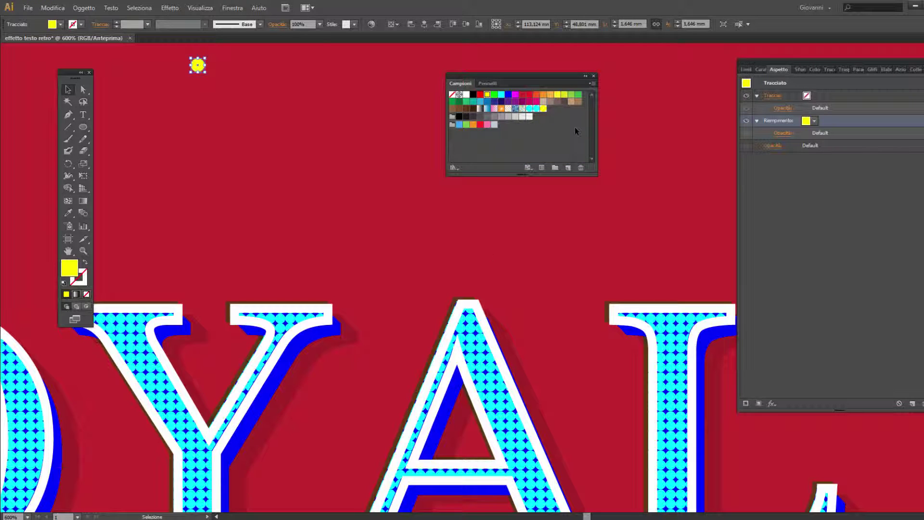
left_click(543, 108)
key("Delete")
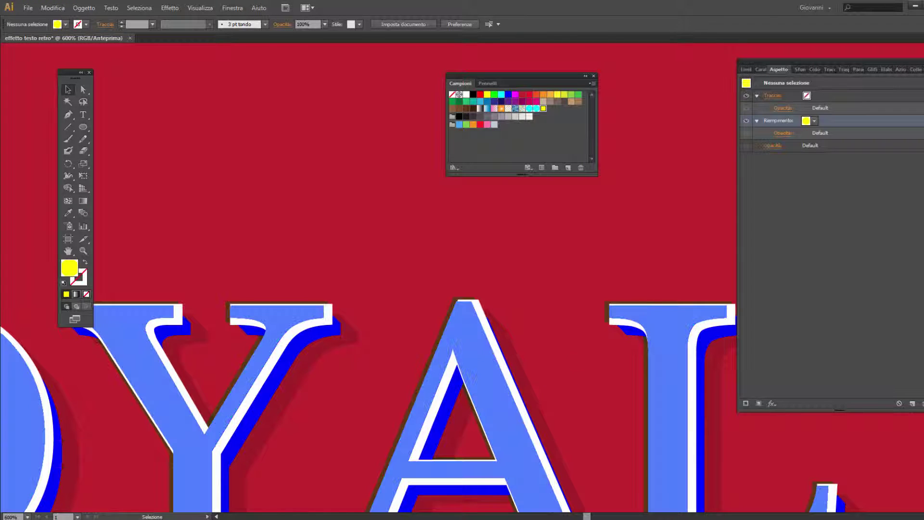
- Fill the ROYAL text with the new yellow dot pattern and deselect to view it
left_click(668, 348)
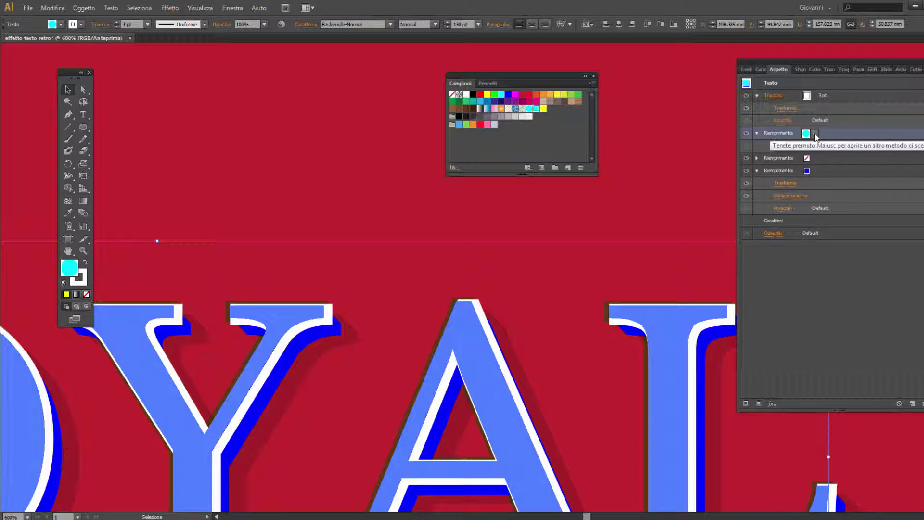
left_click(814, 133)
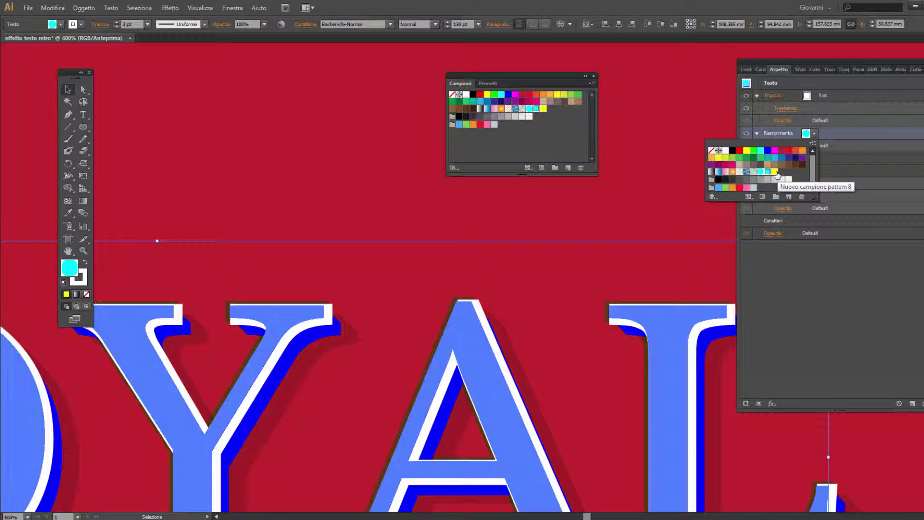
left_click(775, 172)
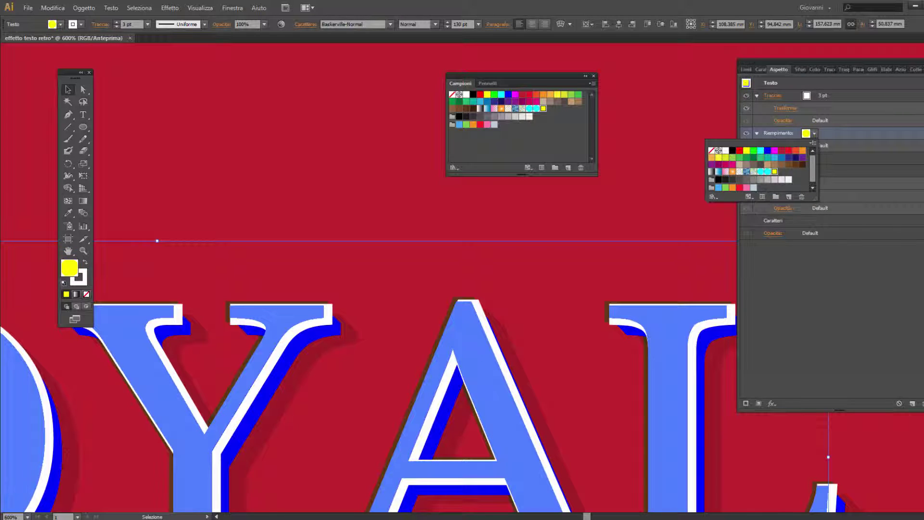
scroll(575, 219, "down", 2)
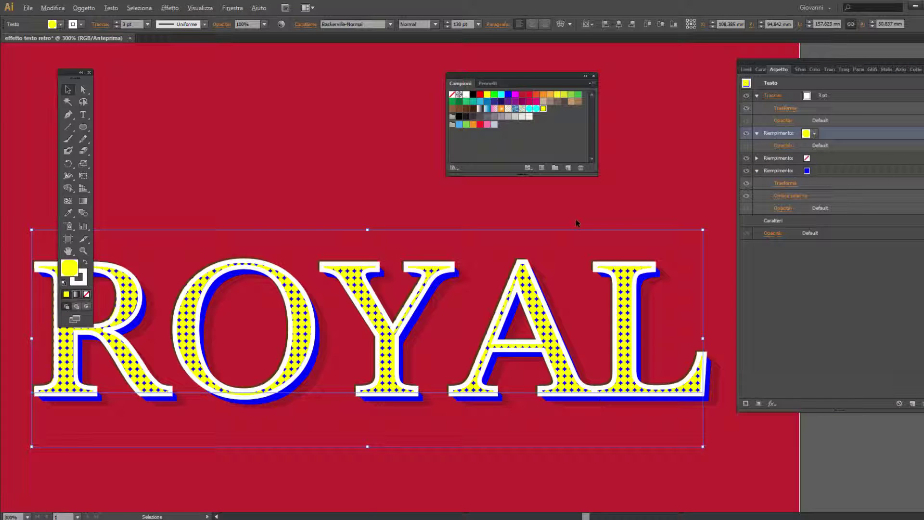
scroll(575, 218, "down", 2)
left_click(570, 415)
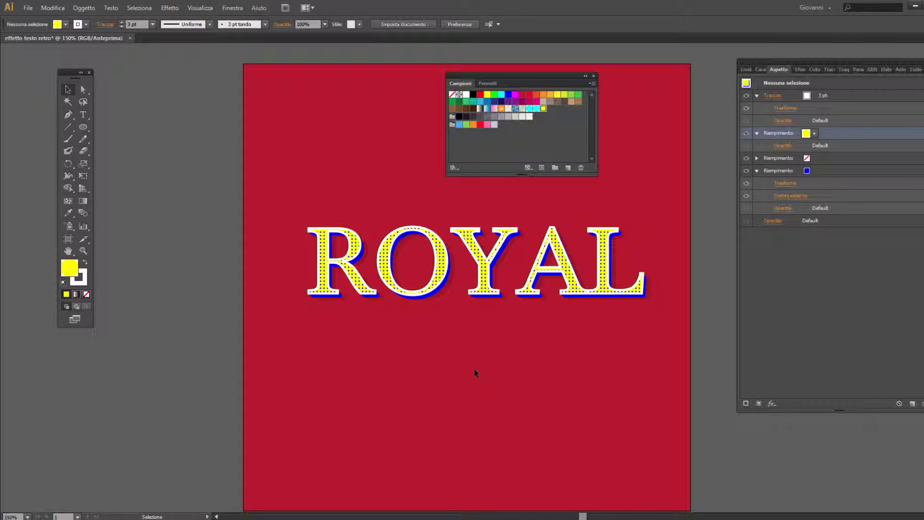
- Close the floating Campioni/Pennelli panel
left_click(594, 76)
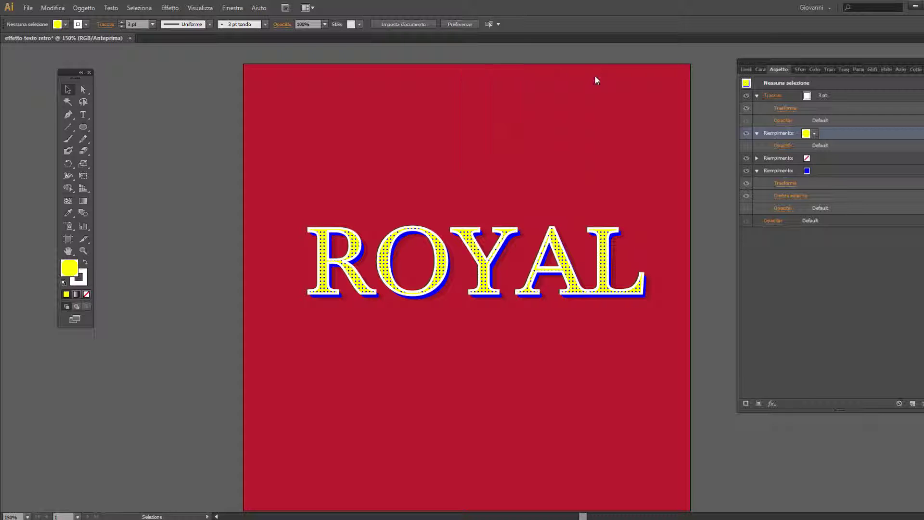